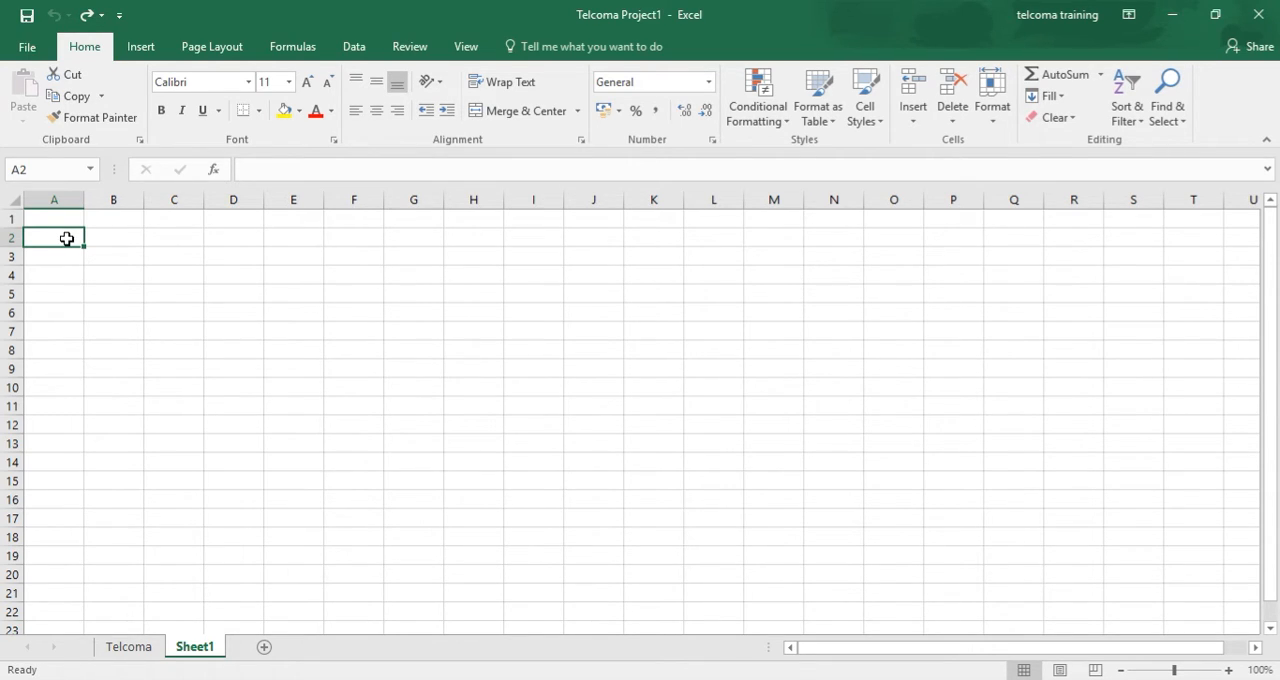
- Enter 1 in cell A2 and AutoFill down to A15 as a number series from 1 to 14
text(1)
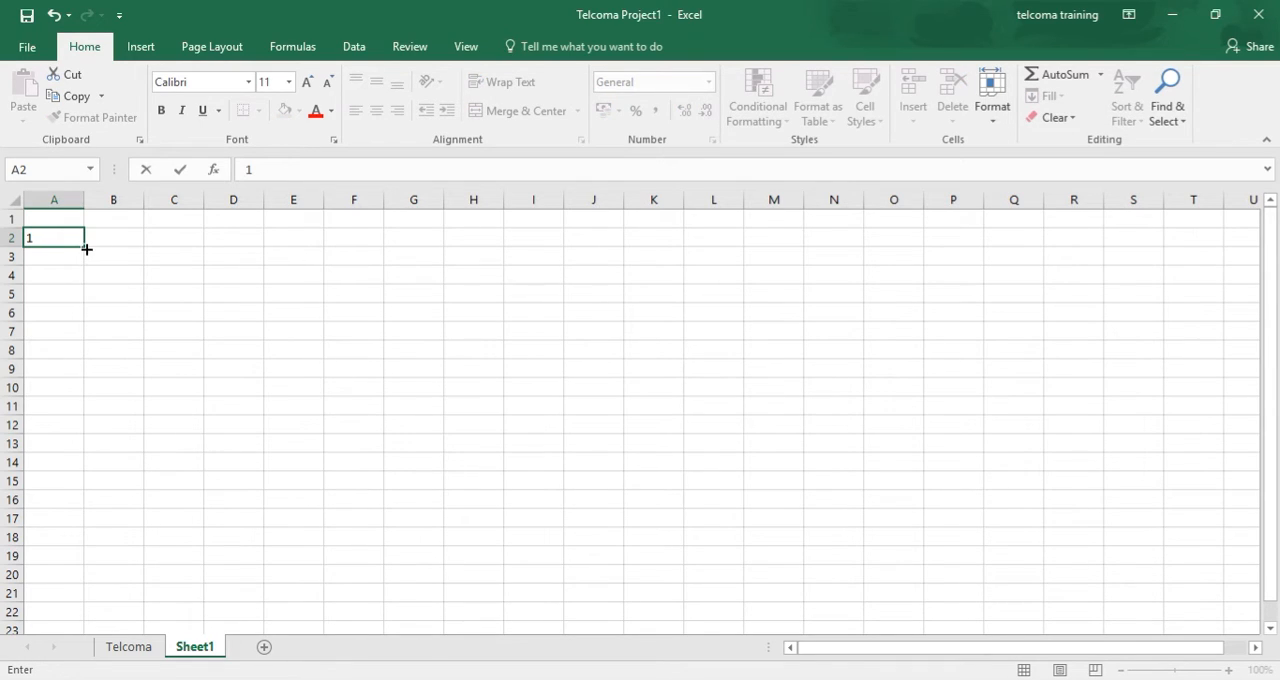
drag(84, 247, 95, 499)
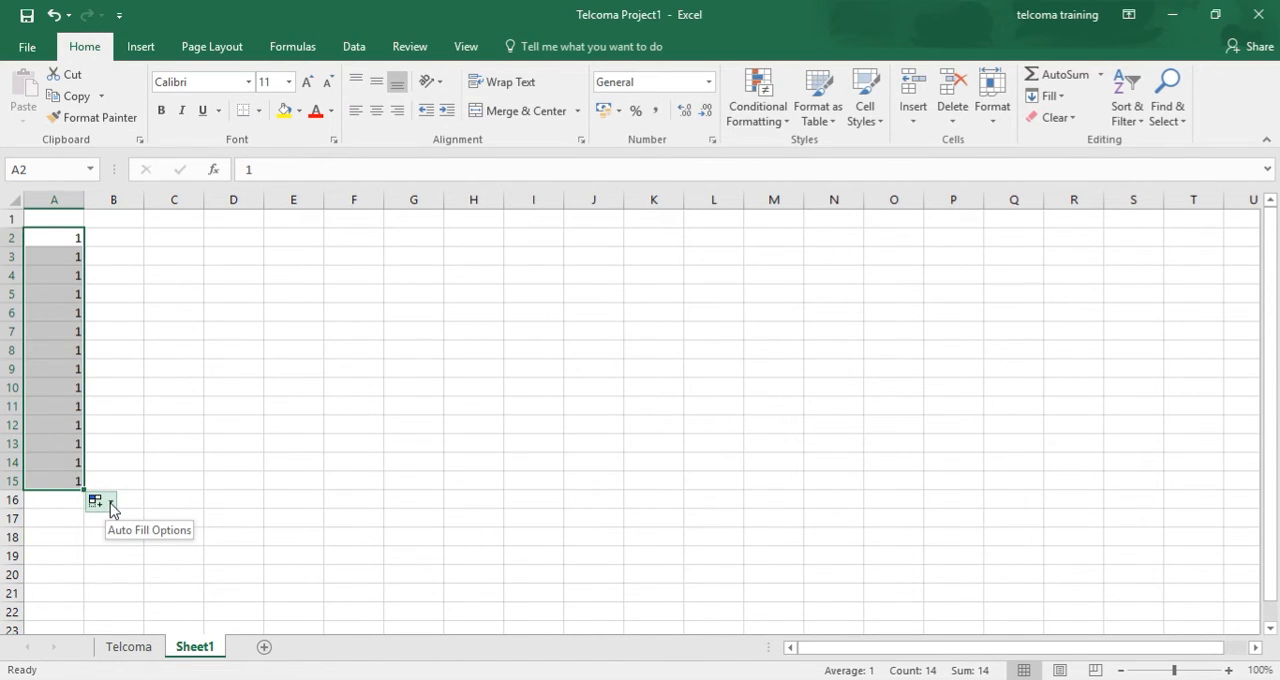
click(111, 506)
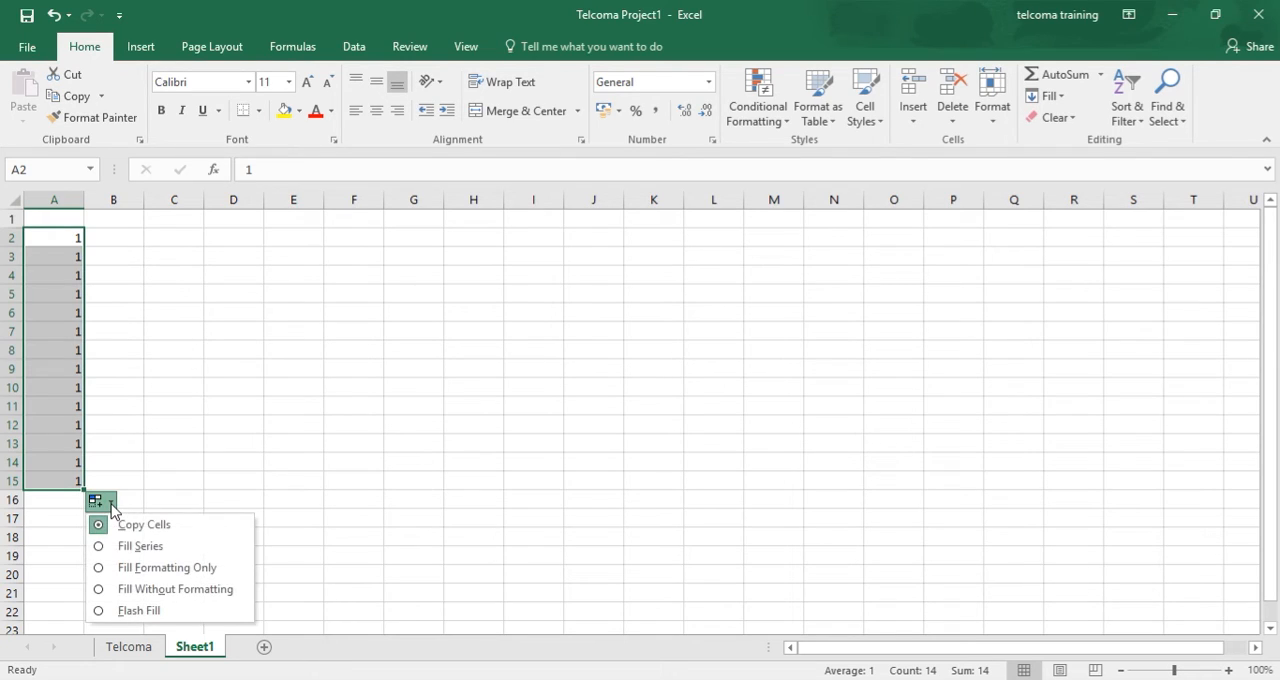
click(104, 549)
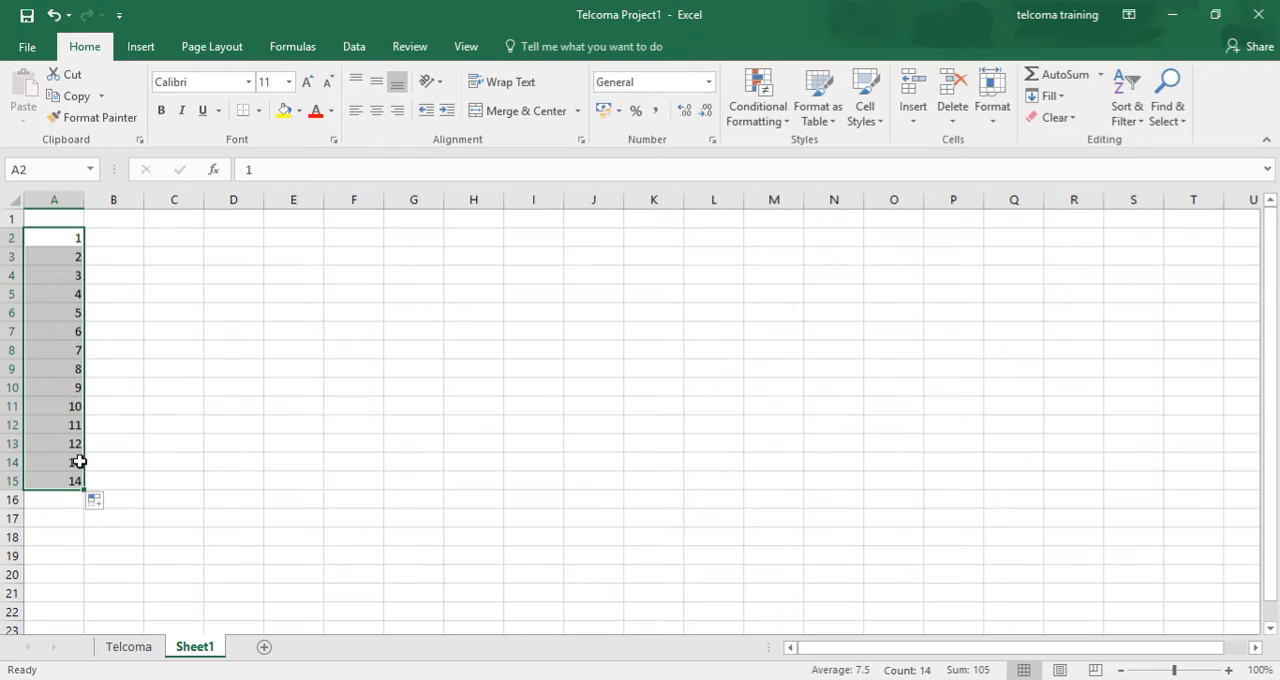
click(64, 243)
click(71, 484)
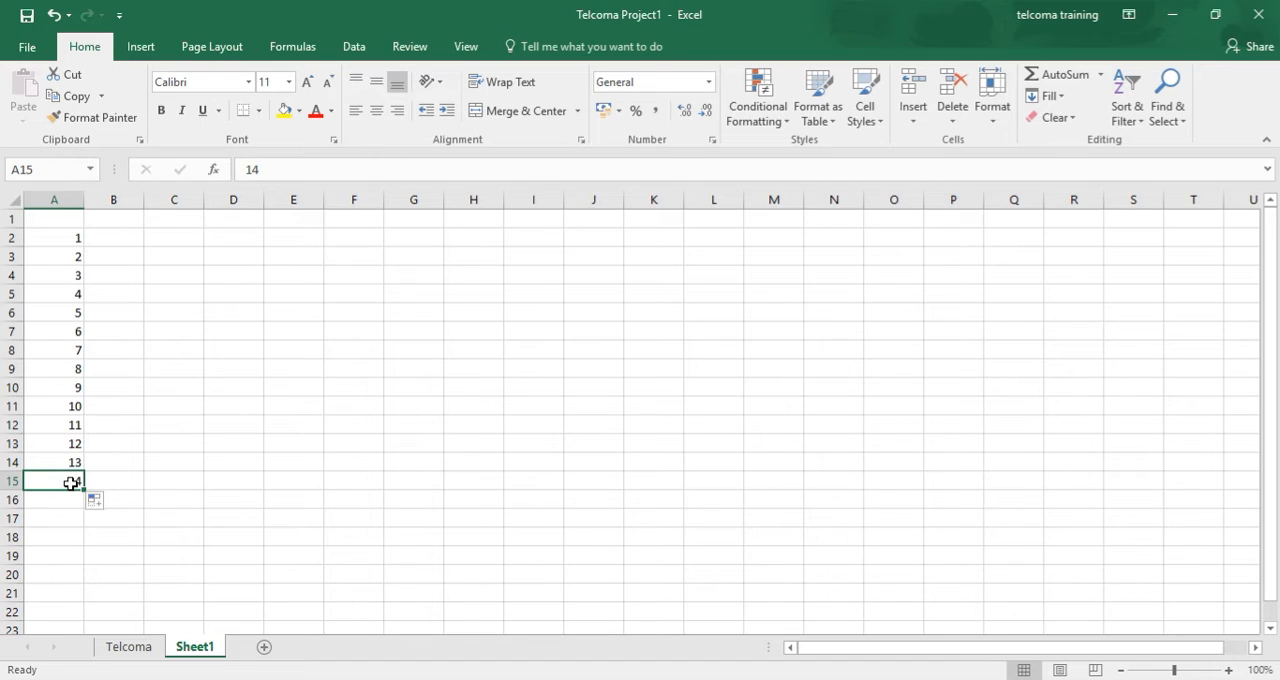
- Enter Jan in cell C3 and AutoFill the months across row 3 to Aug in J3
click(133, 238)
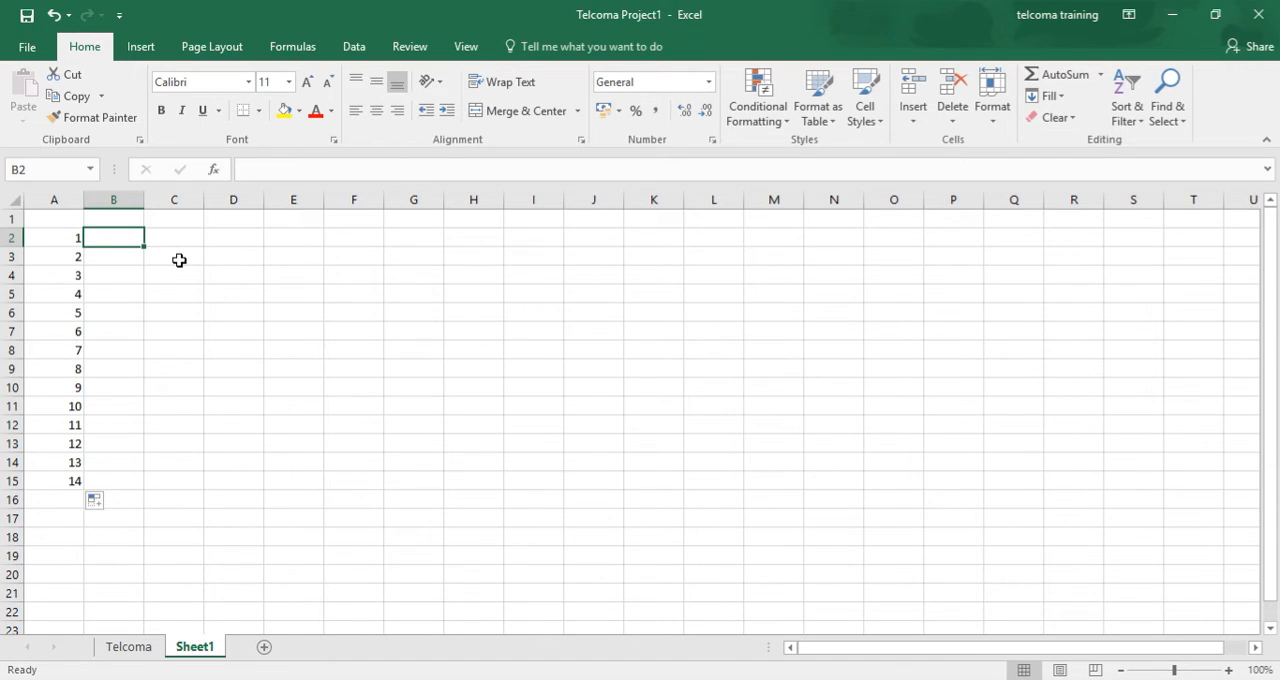
click(179, 260)
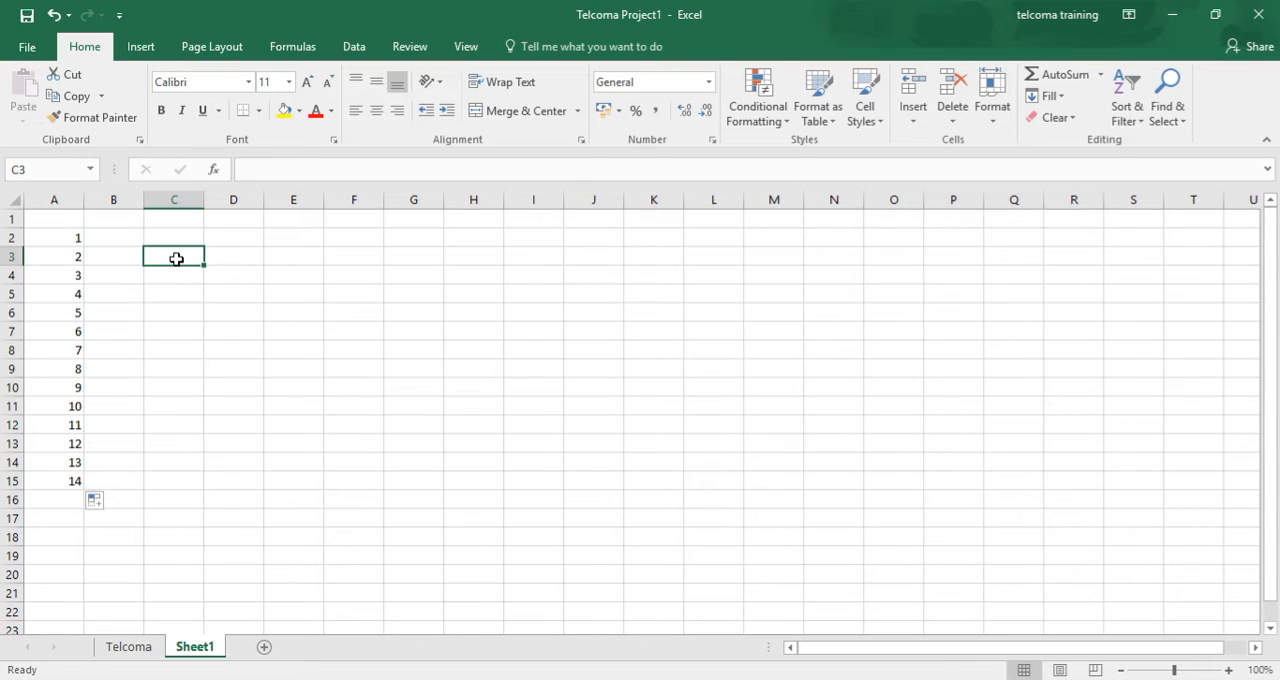
text(Jan)
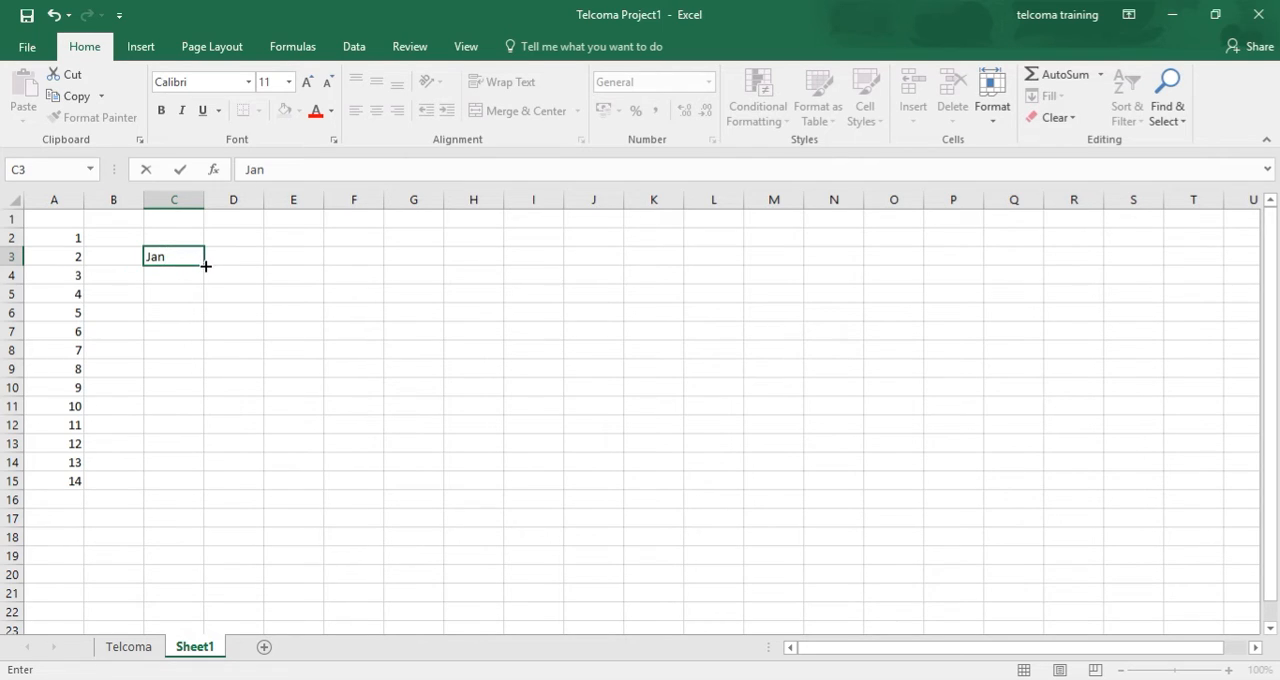
drag(205, 266, 603, 250)
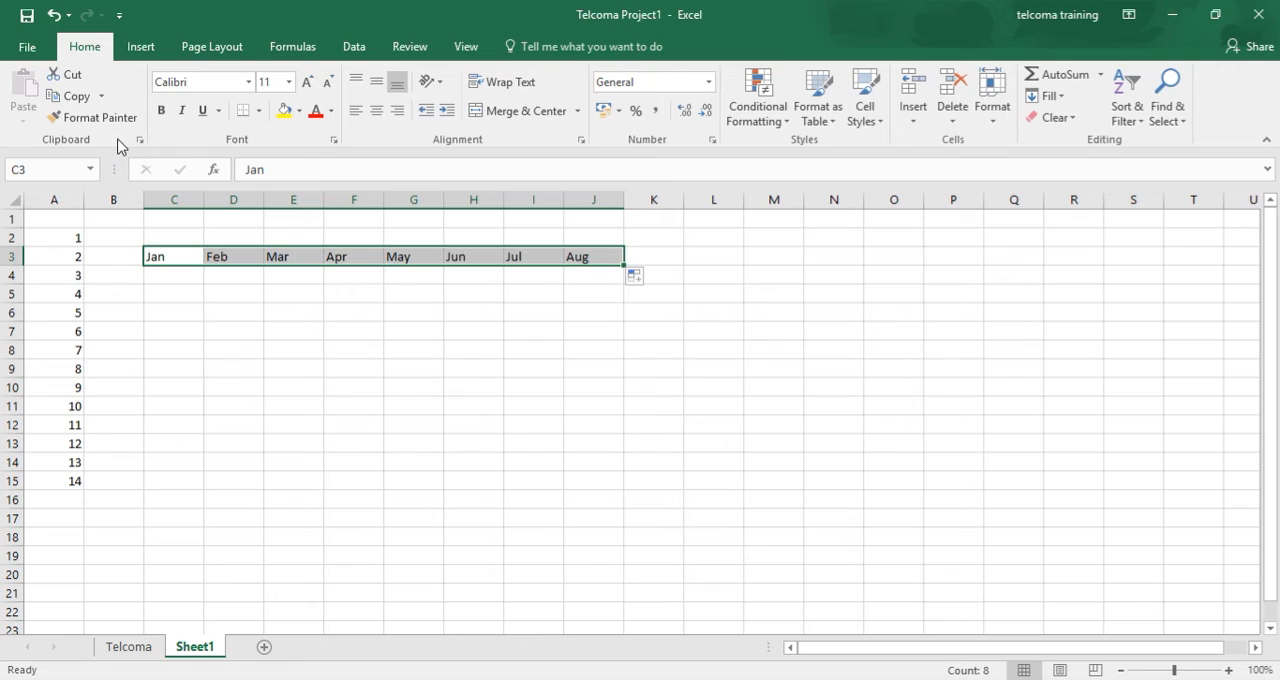
- Turn AutoComplete for cell values off and back on in the advanced Excel options and accept the settings
click(14, 48)
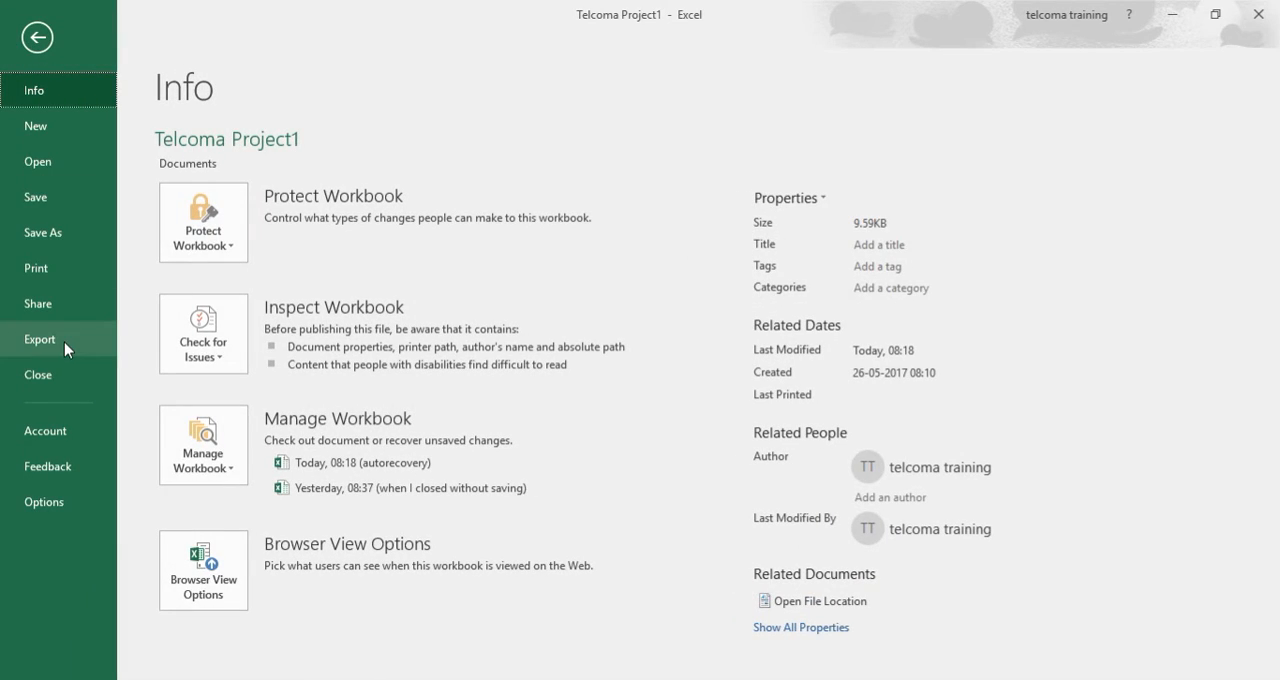
click(69, 514)
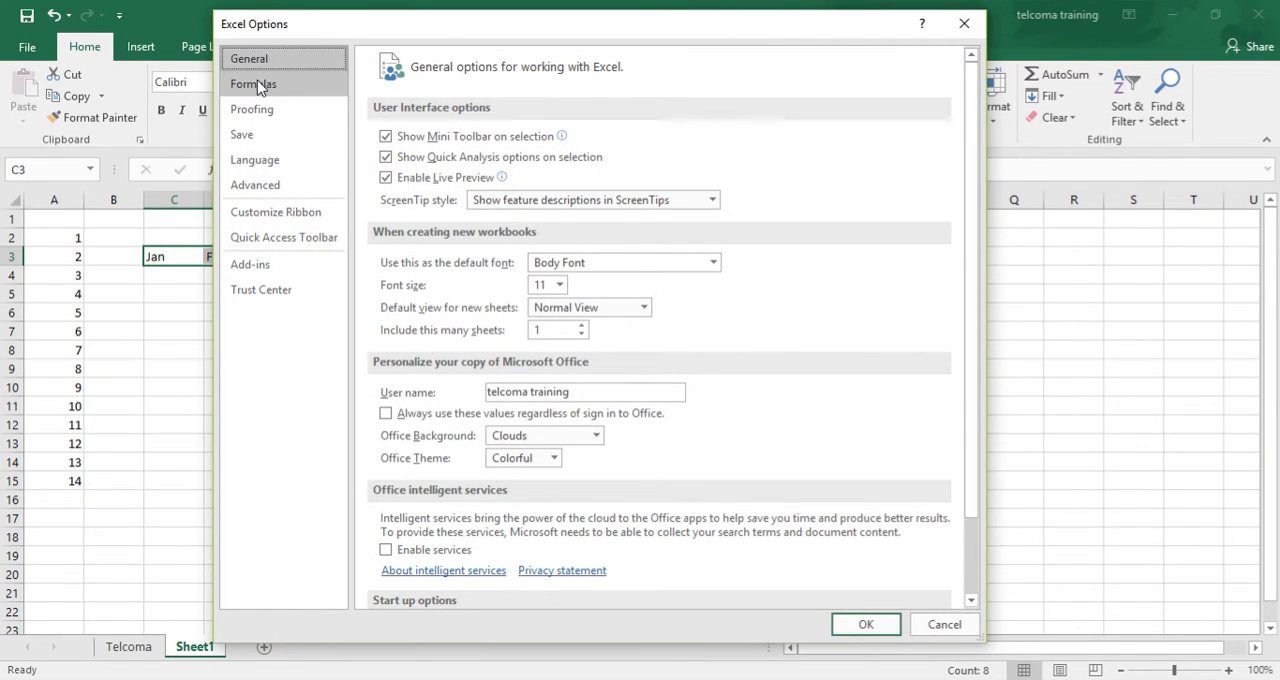
click(256, 194)
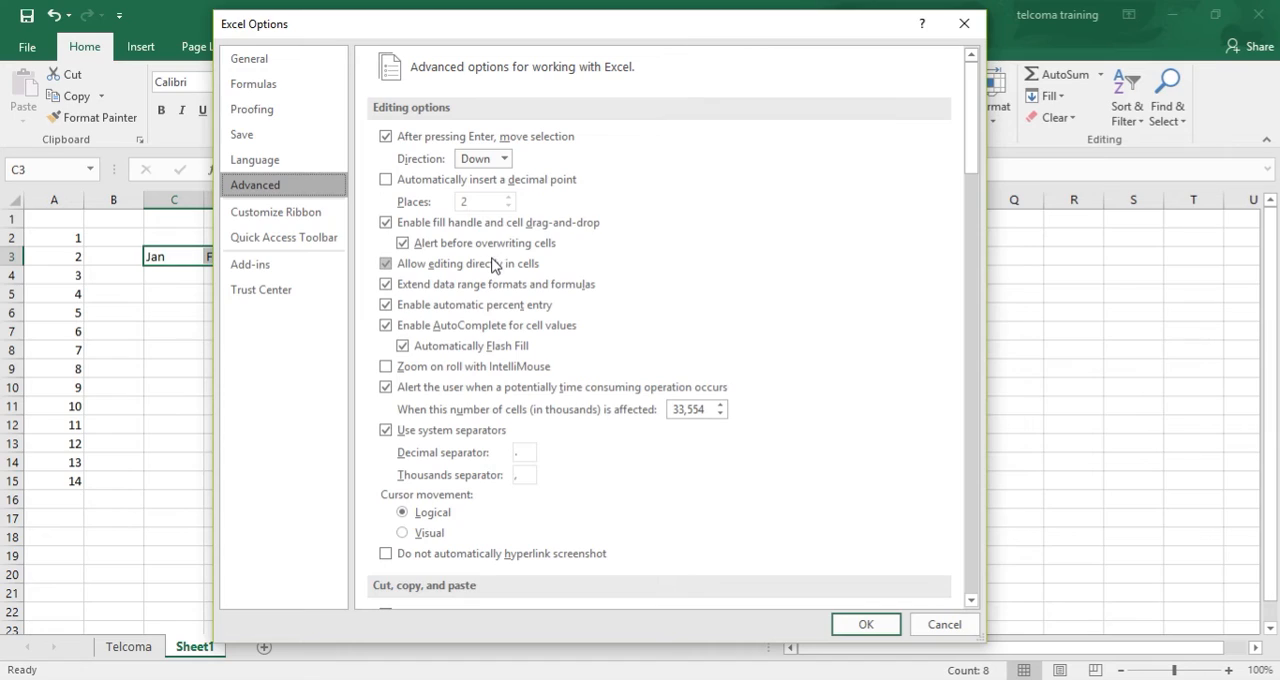
click(386, 328)
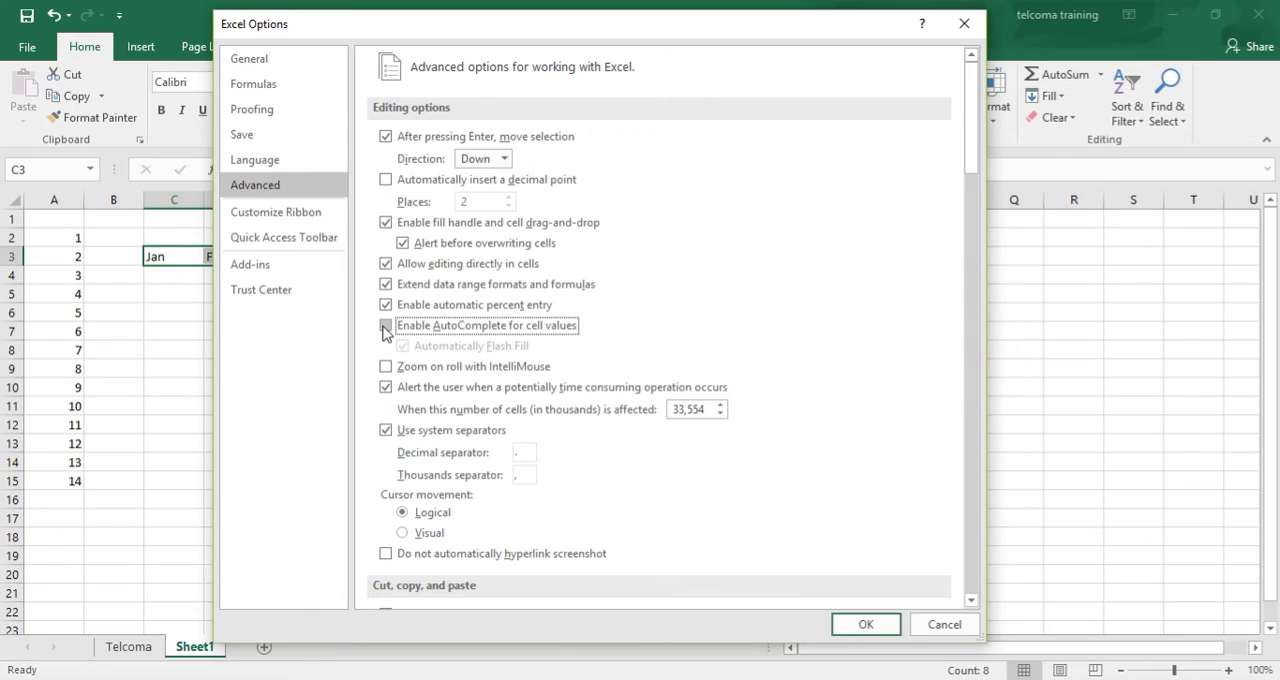
click(386, 328)
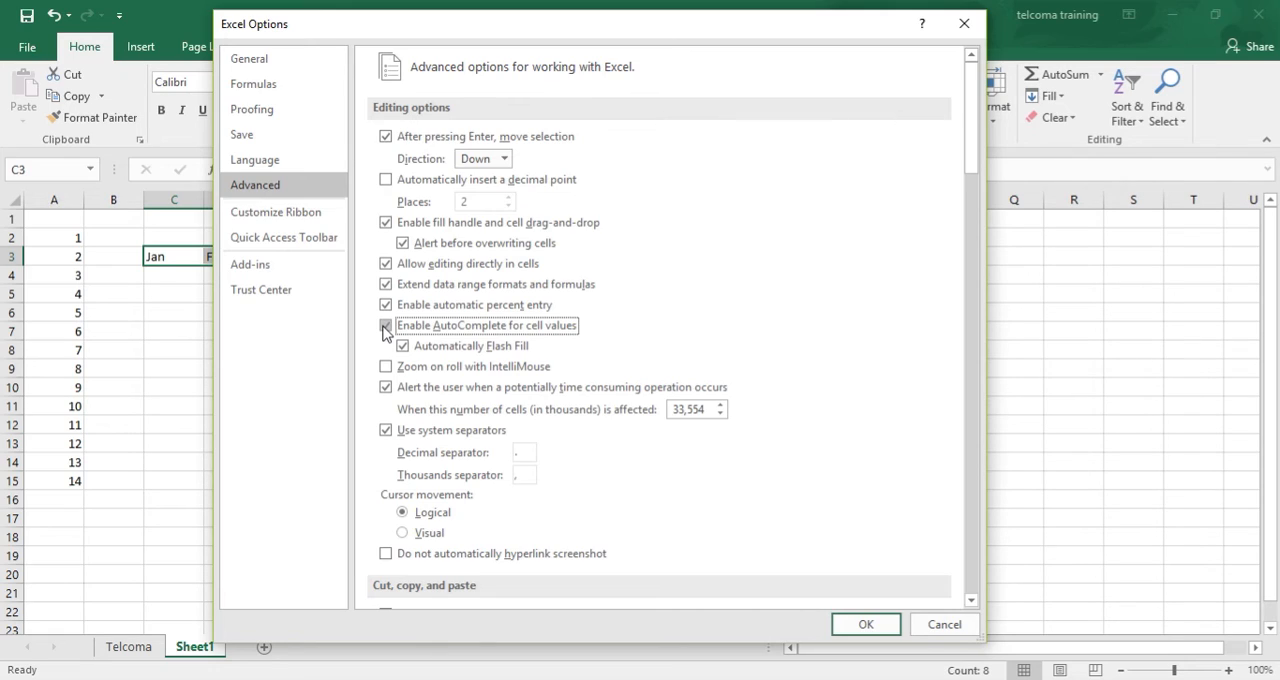
click(386, 327)
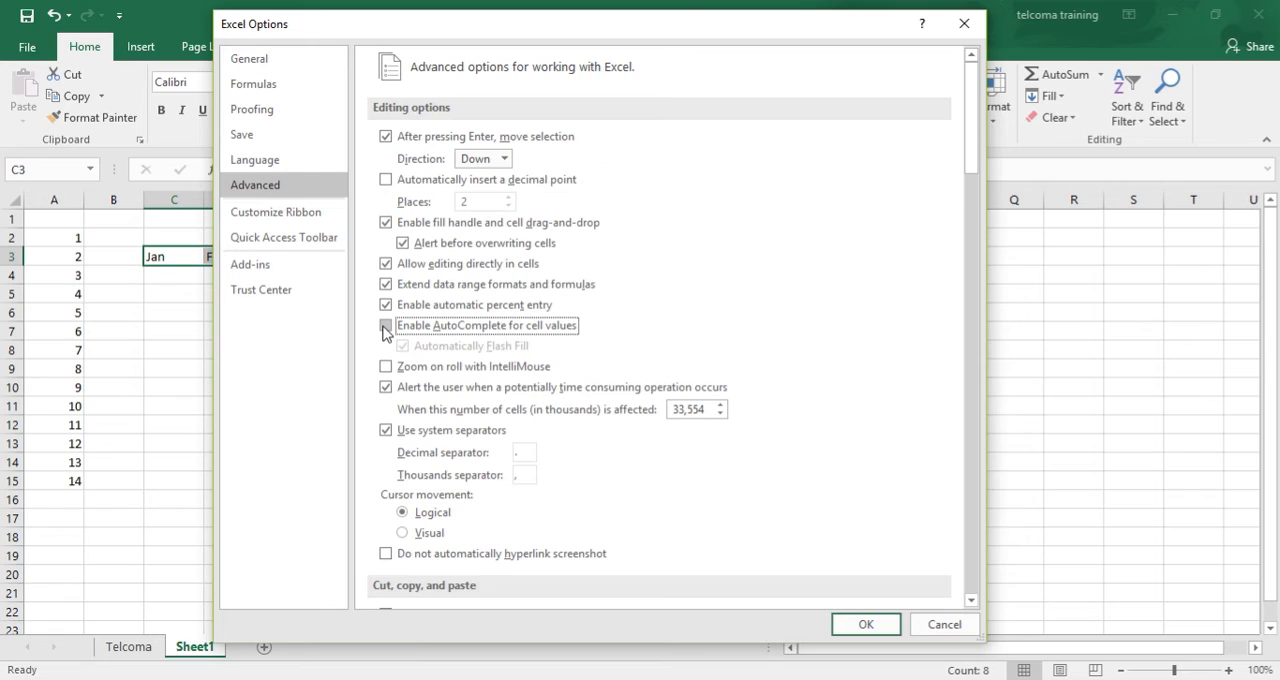
click(386, 327)
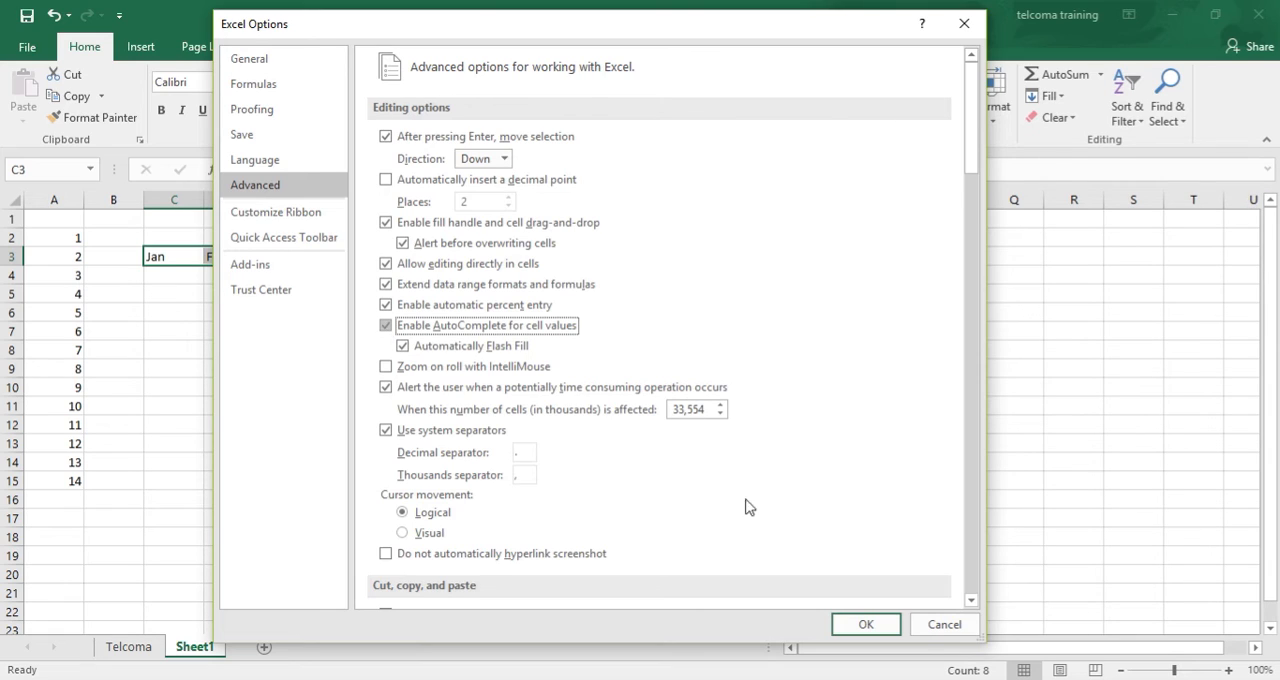
click(863, 623)
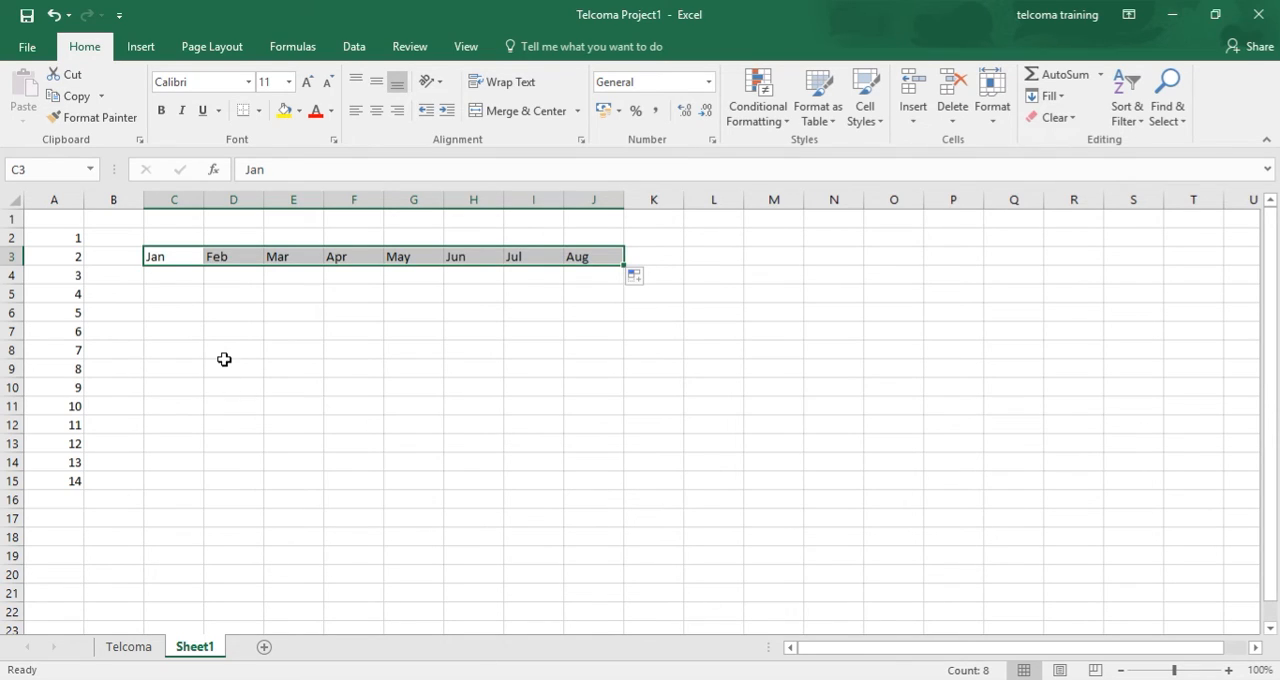
- Enter Jan in cell D7 and AutoFill the months across row 7 to Aug in K7
click(249, 340)
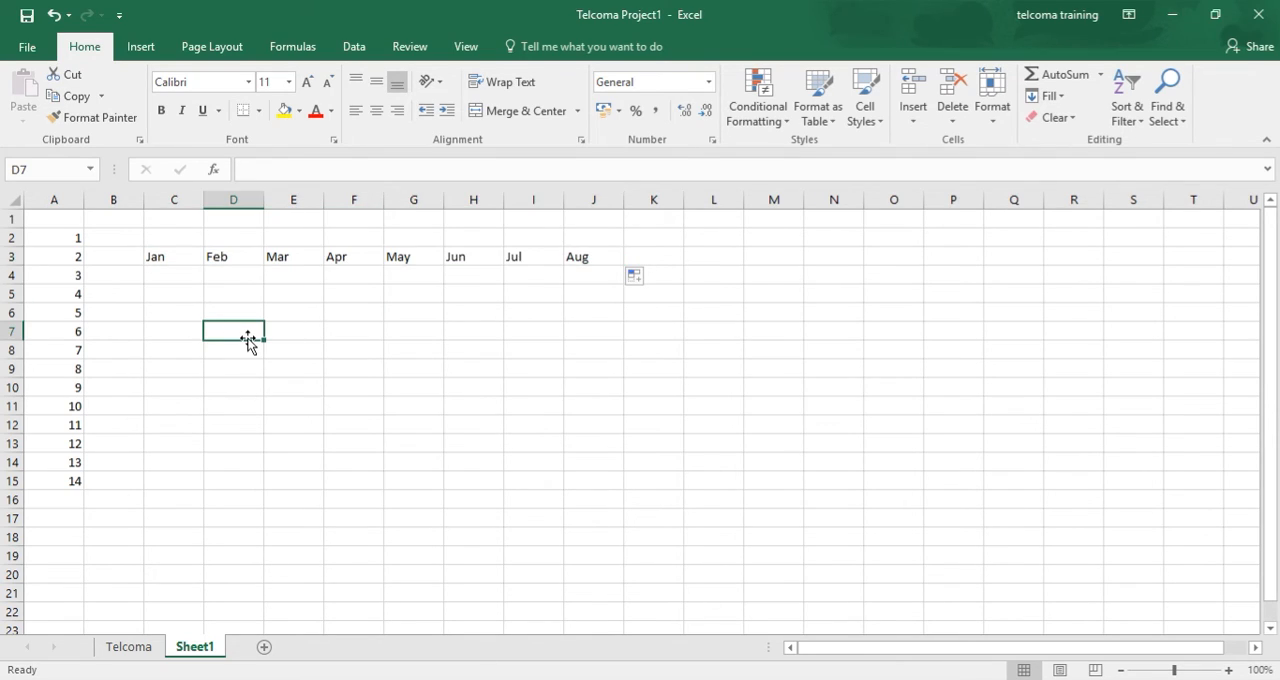
text(Jan)
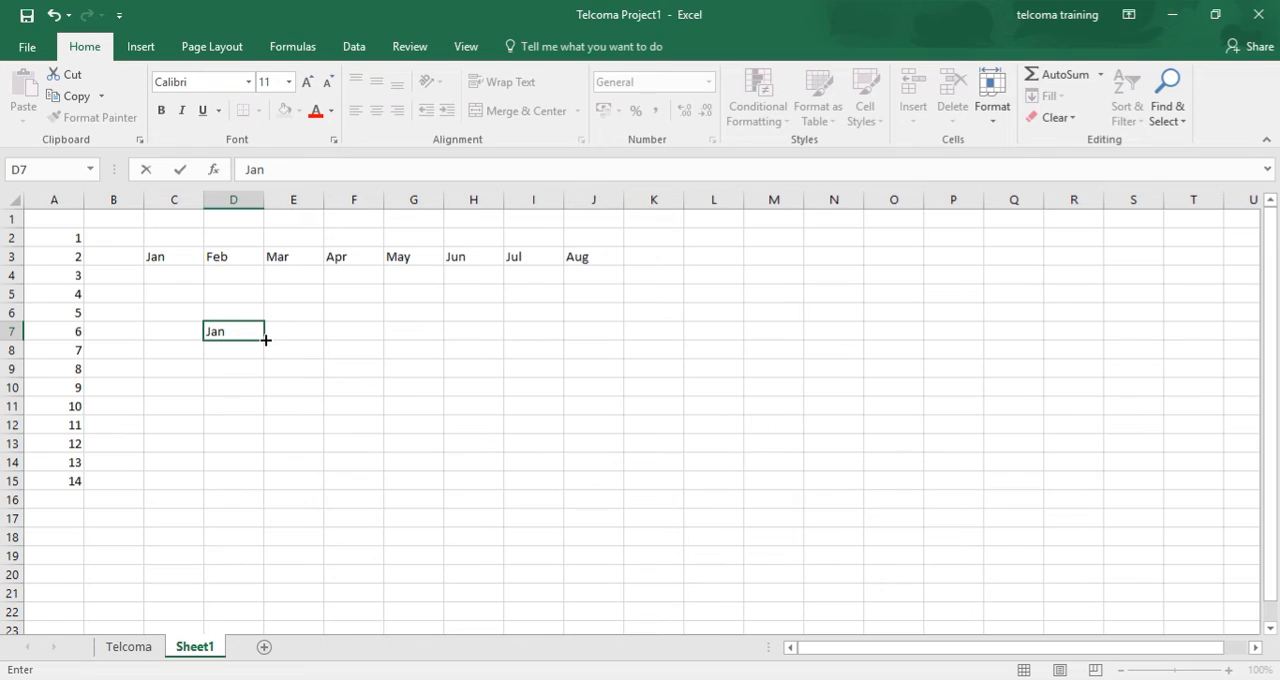
drag(265, 342, 707, 317)
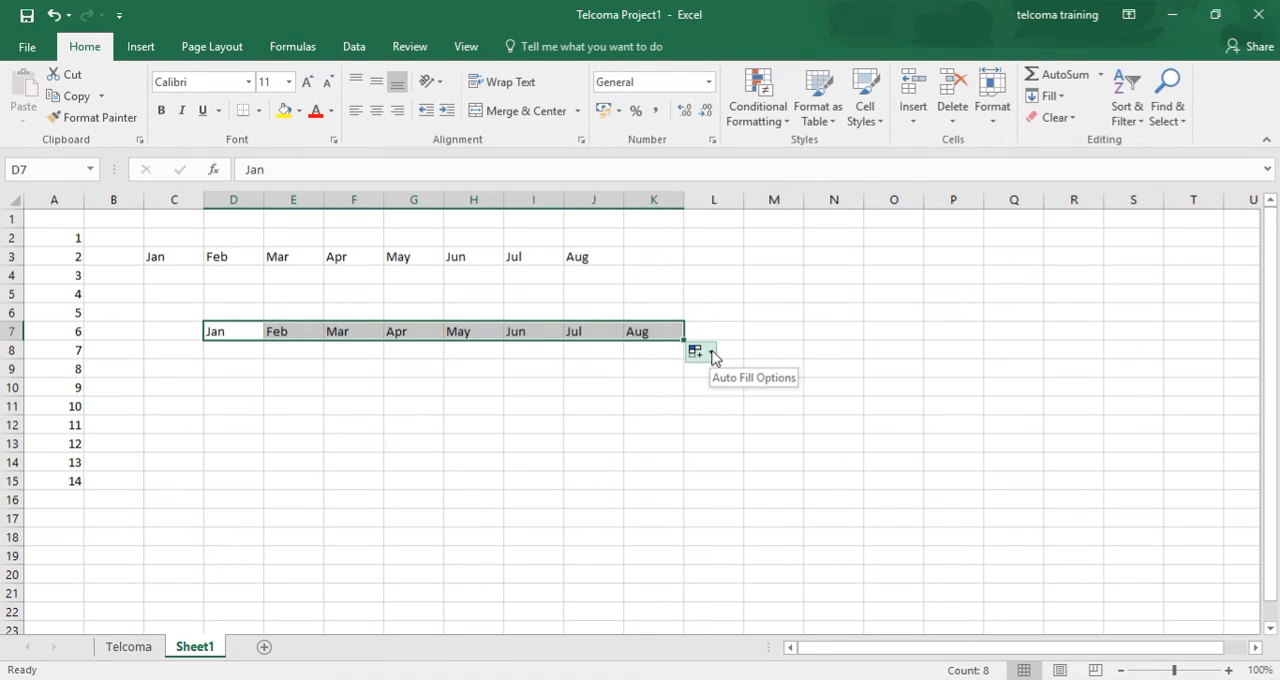
- Change the AutoFill option for D7:K7 to Copy Cells and back to Fill Series
click(711, 354)
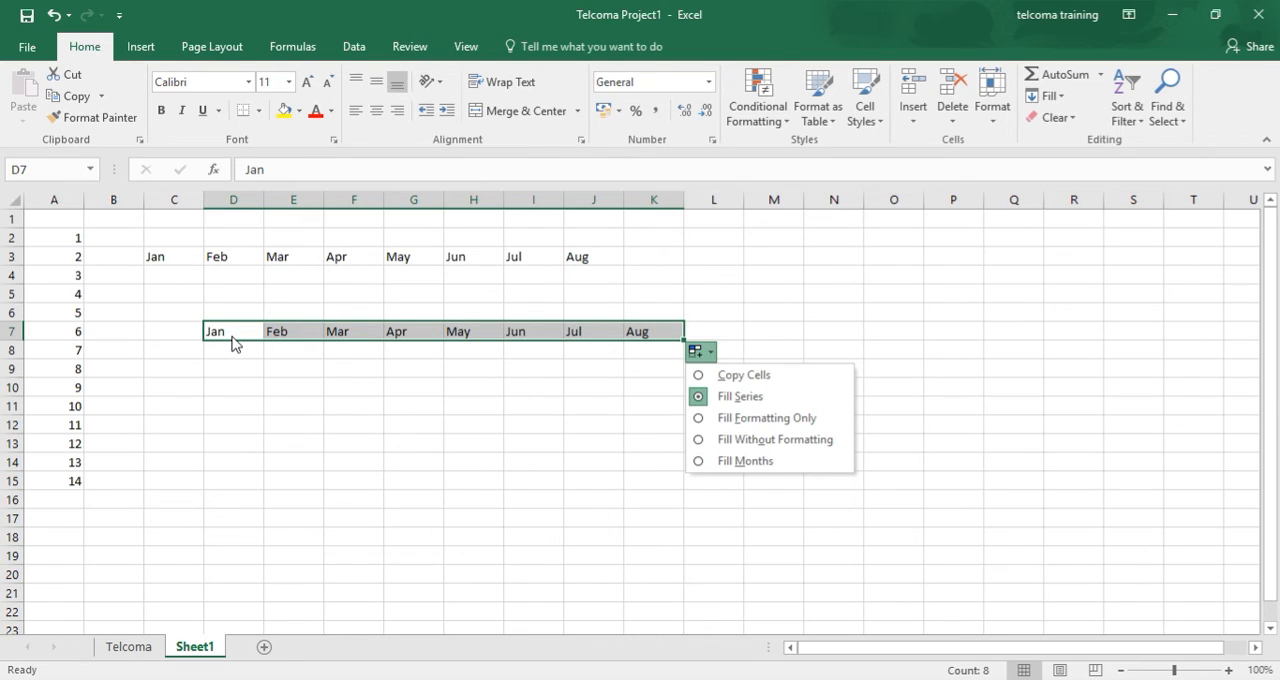
click(698, 377)
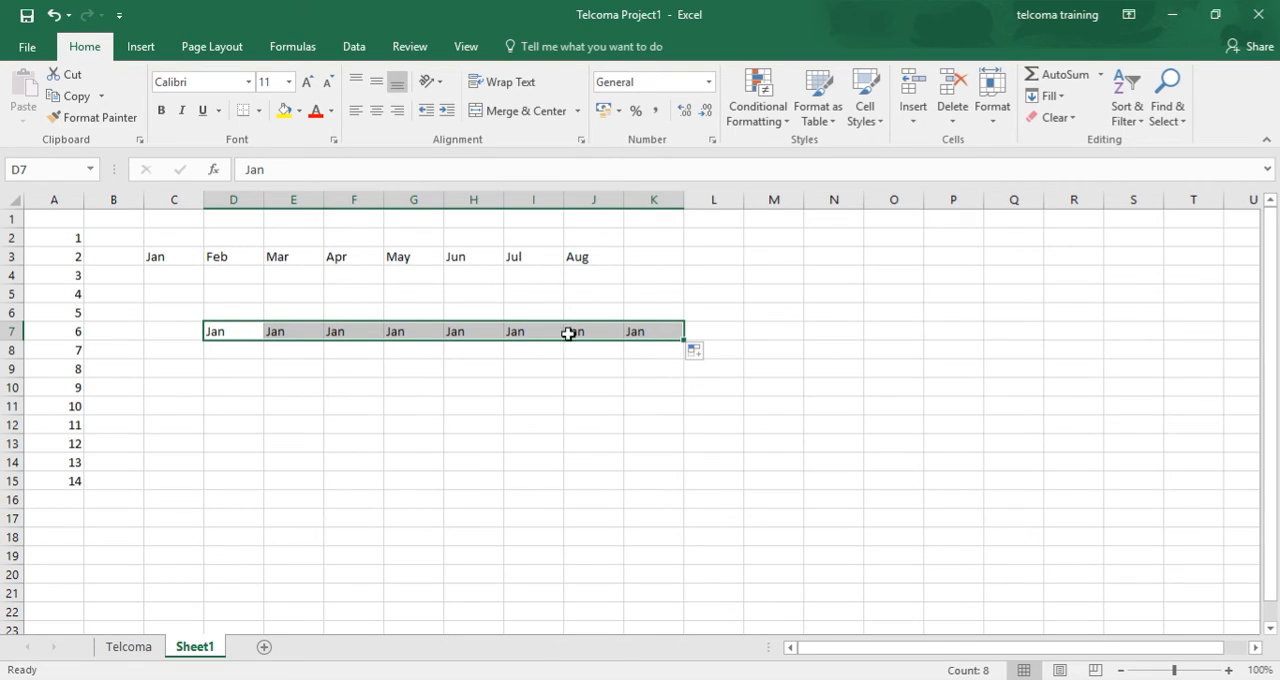
click(697, 352)
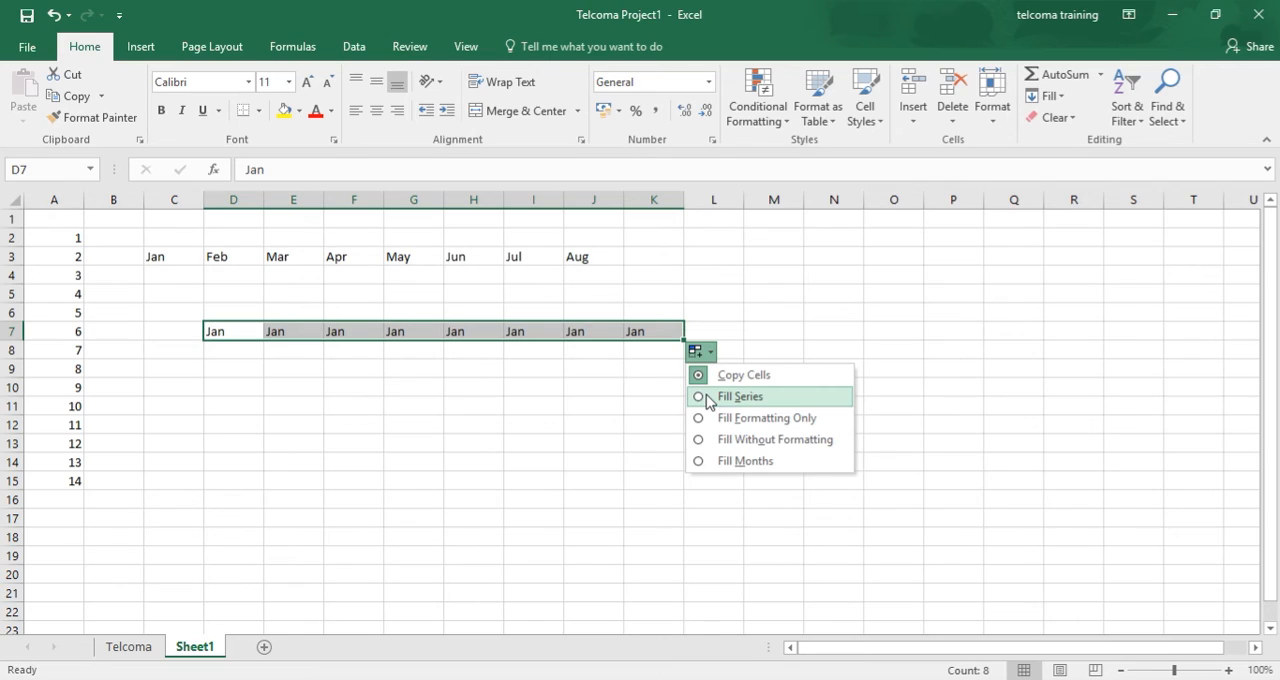
click(708, 397)
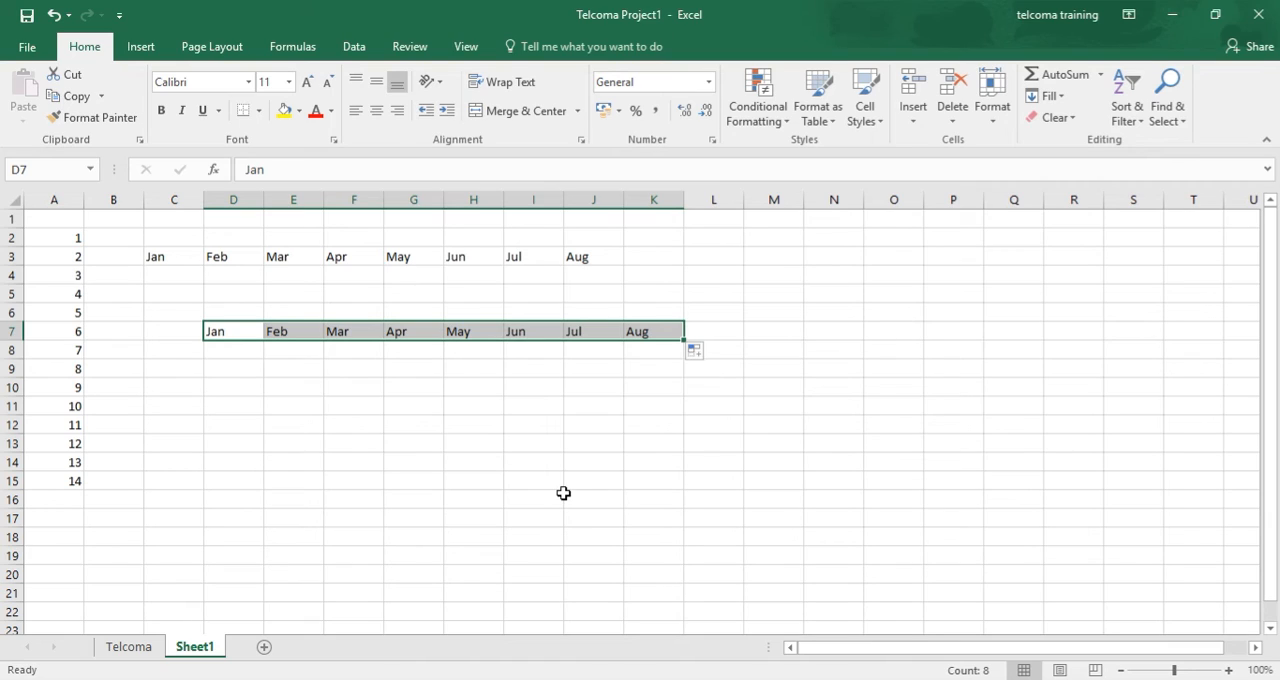
- Enter June in cell H9 and AutoFill the full month names across to August in J9
click(488, 378)
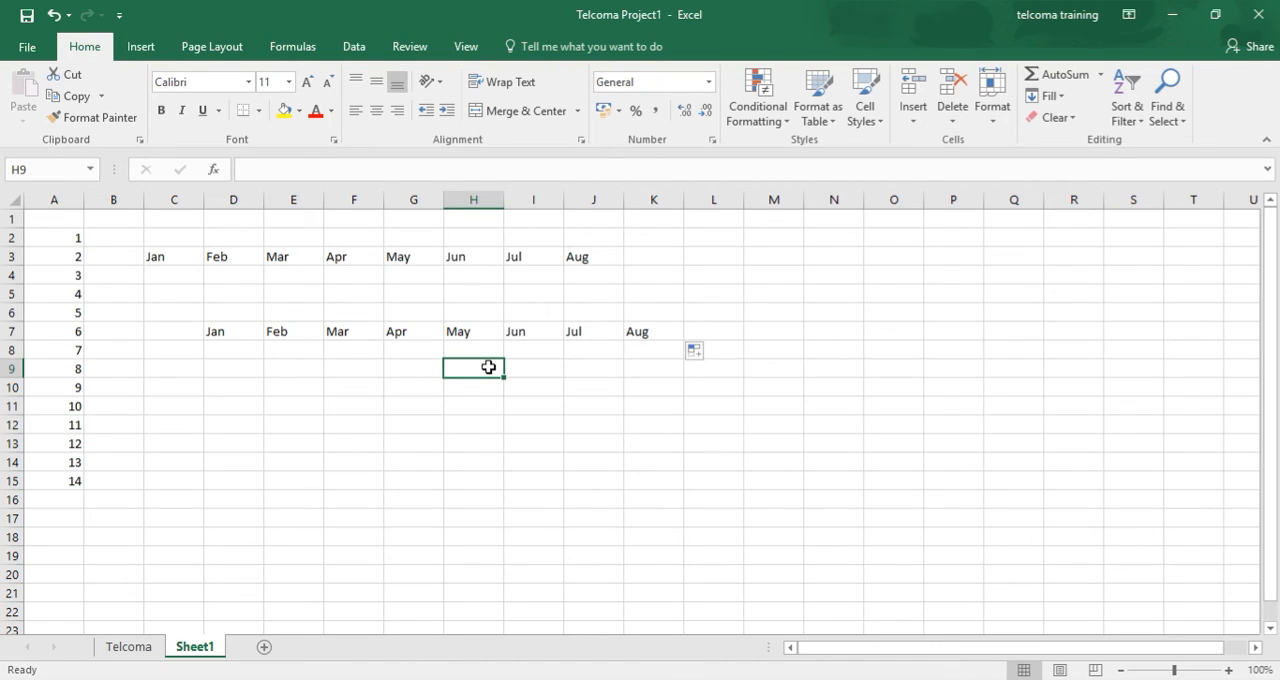
text(JUNE)
key(BackSpace)
key(BackSpace)
key(BackSpace)
key(BackSpace)
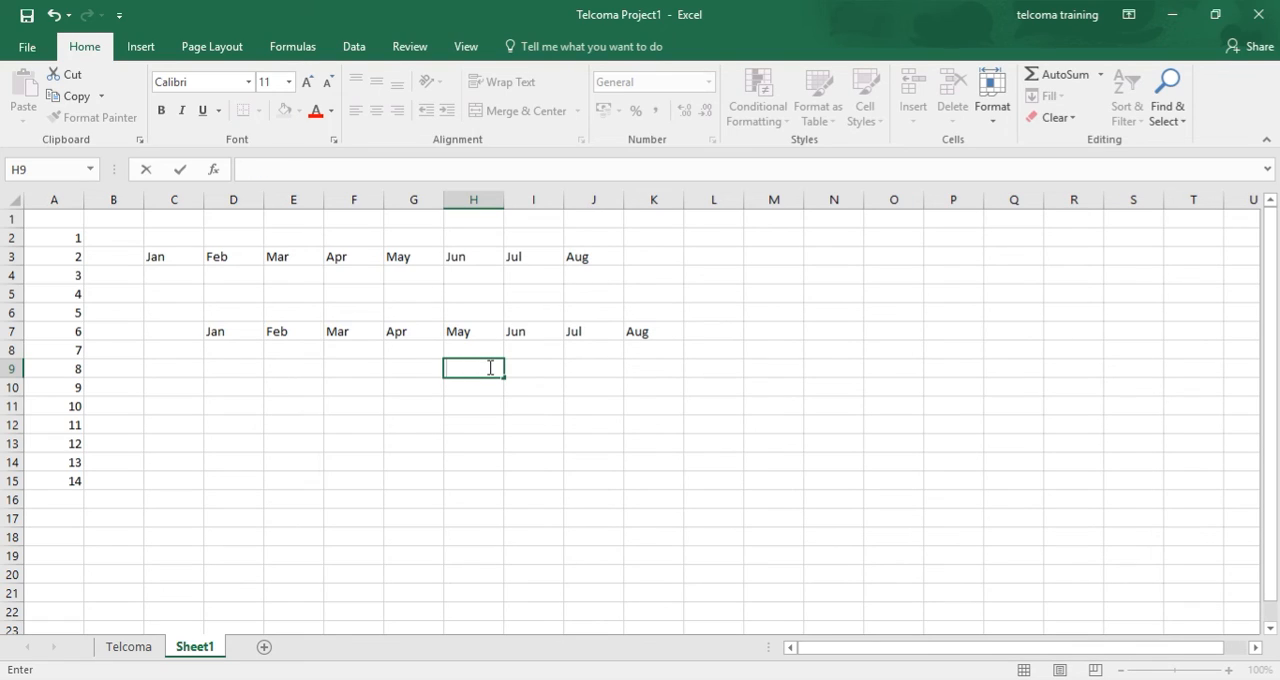
text(June)
drag(506, 380, 630, 372)
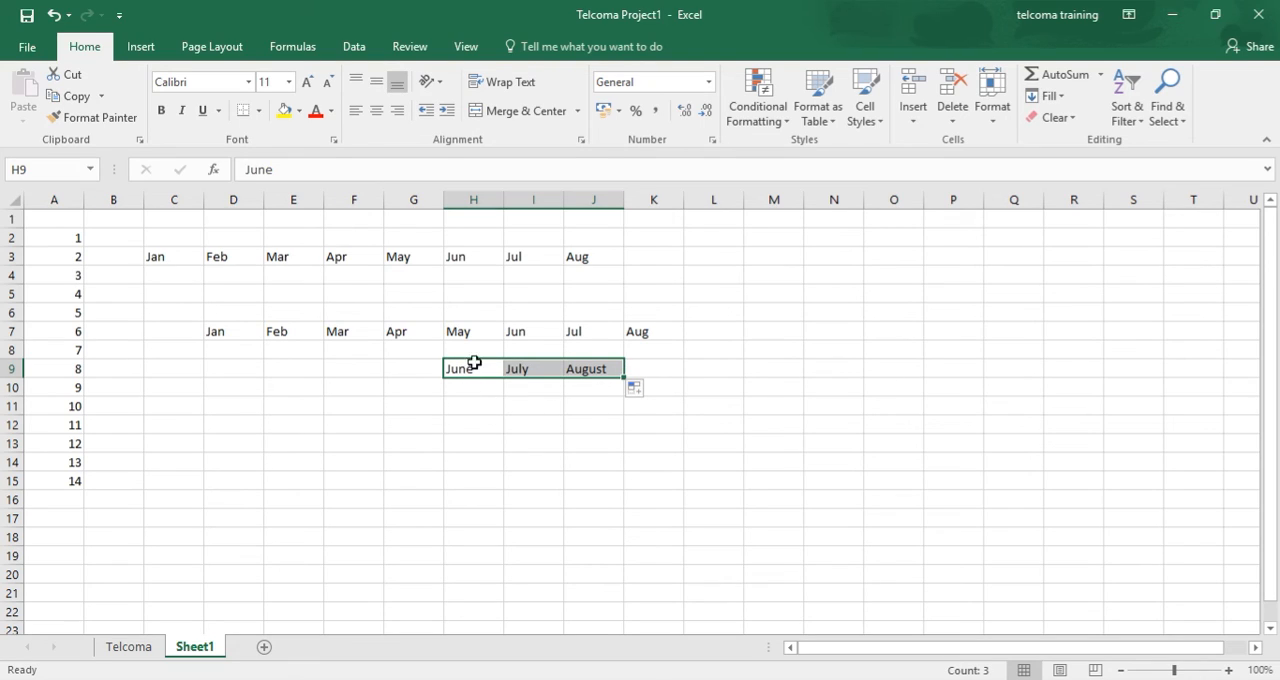
click(530, 333)
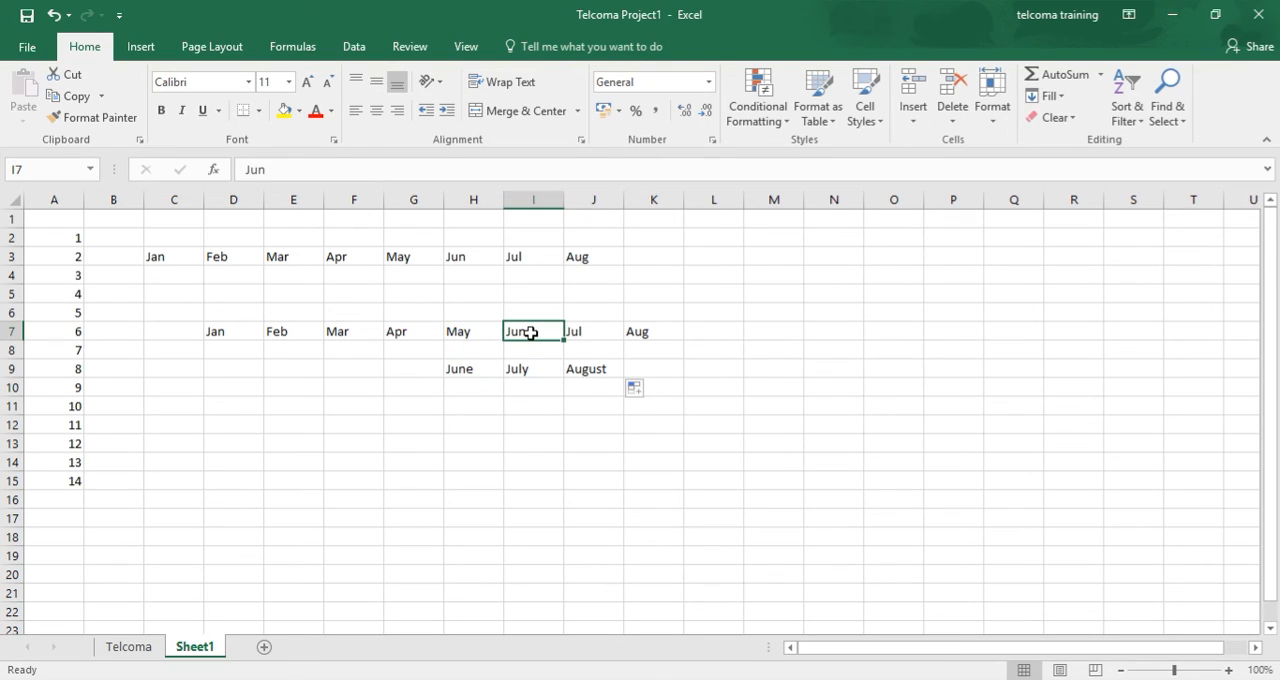
click(594, 335)
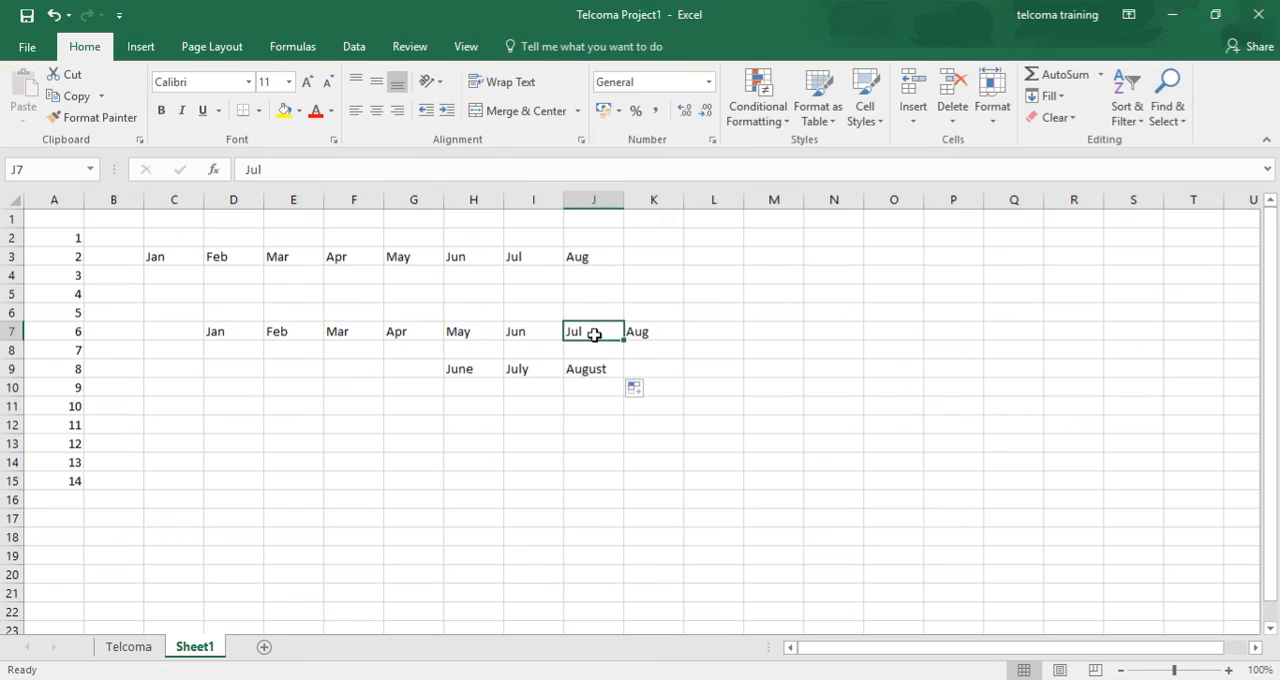
click(650, 333)
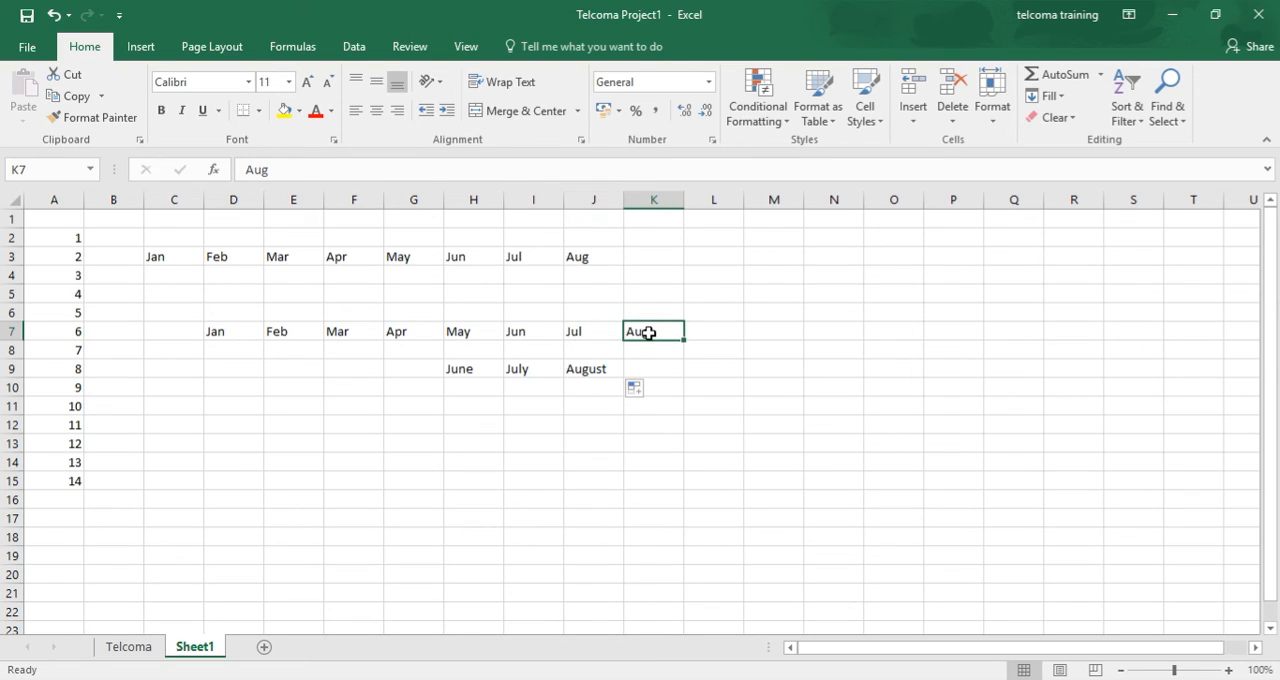
- Enter Tuesday in cell I12 and AutoFill the weekdays across row 12 to Saturday in M12
click(535, 426)
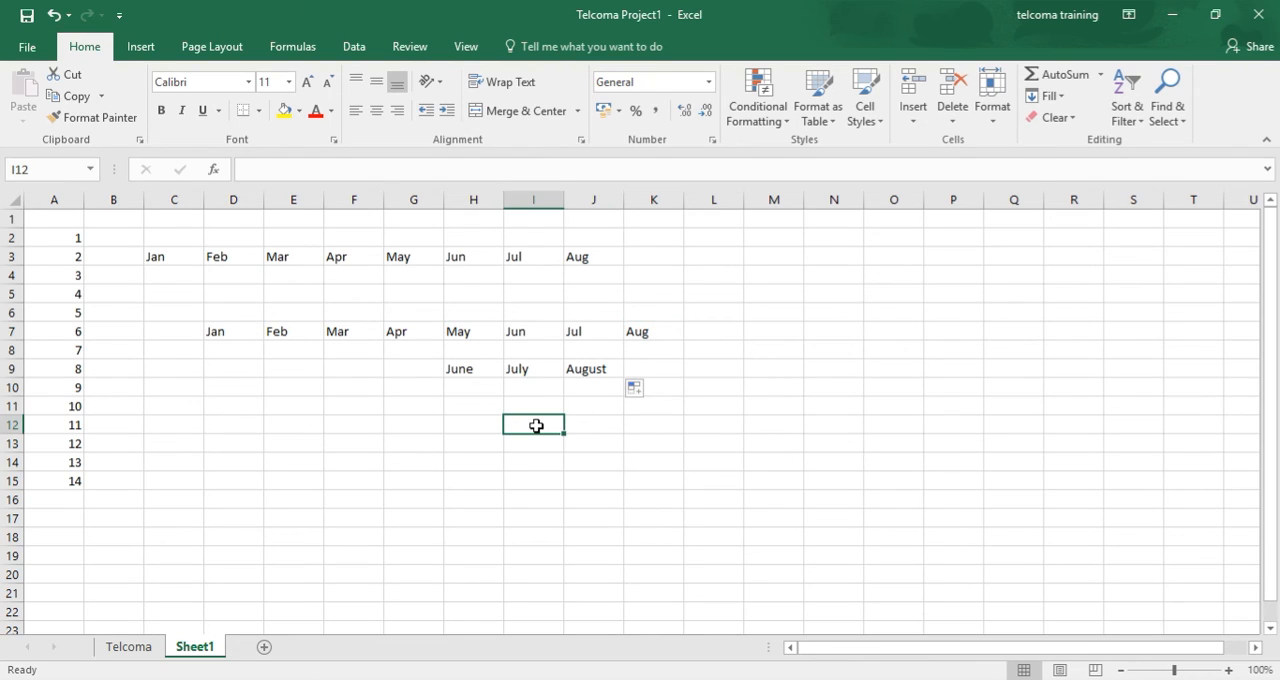
text(tuesday)
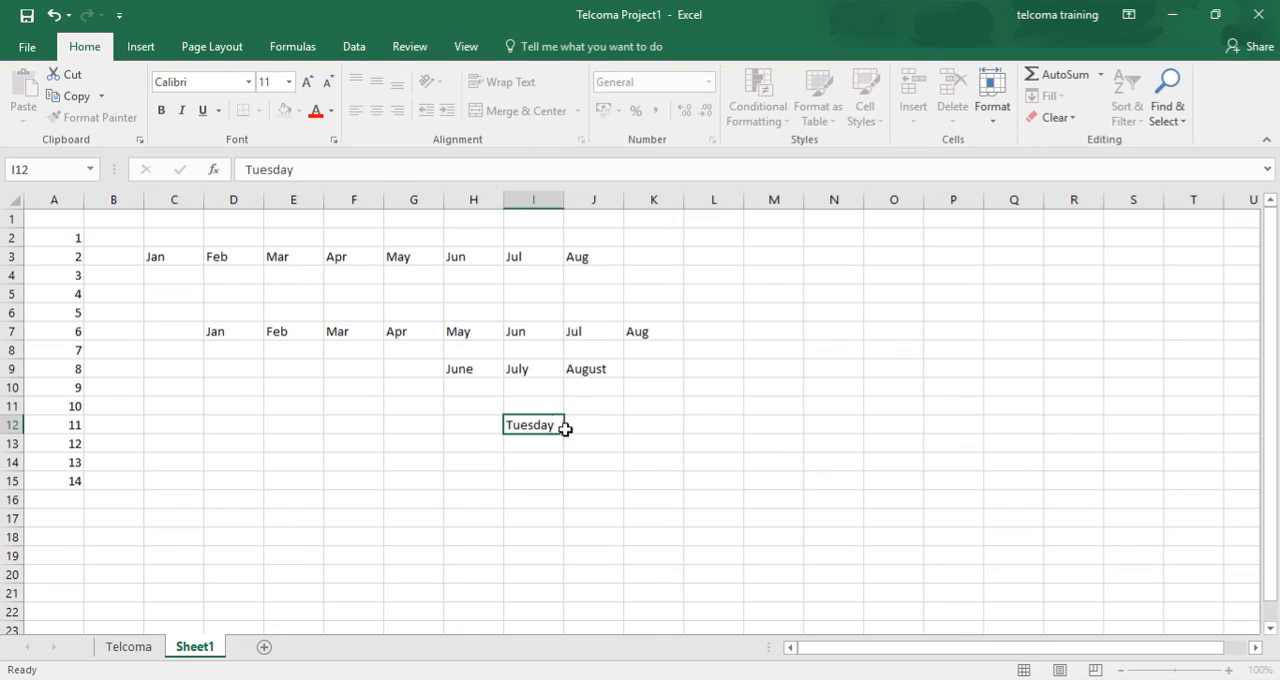
key(Return)
click(545, 426)
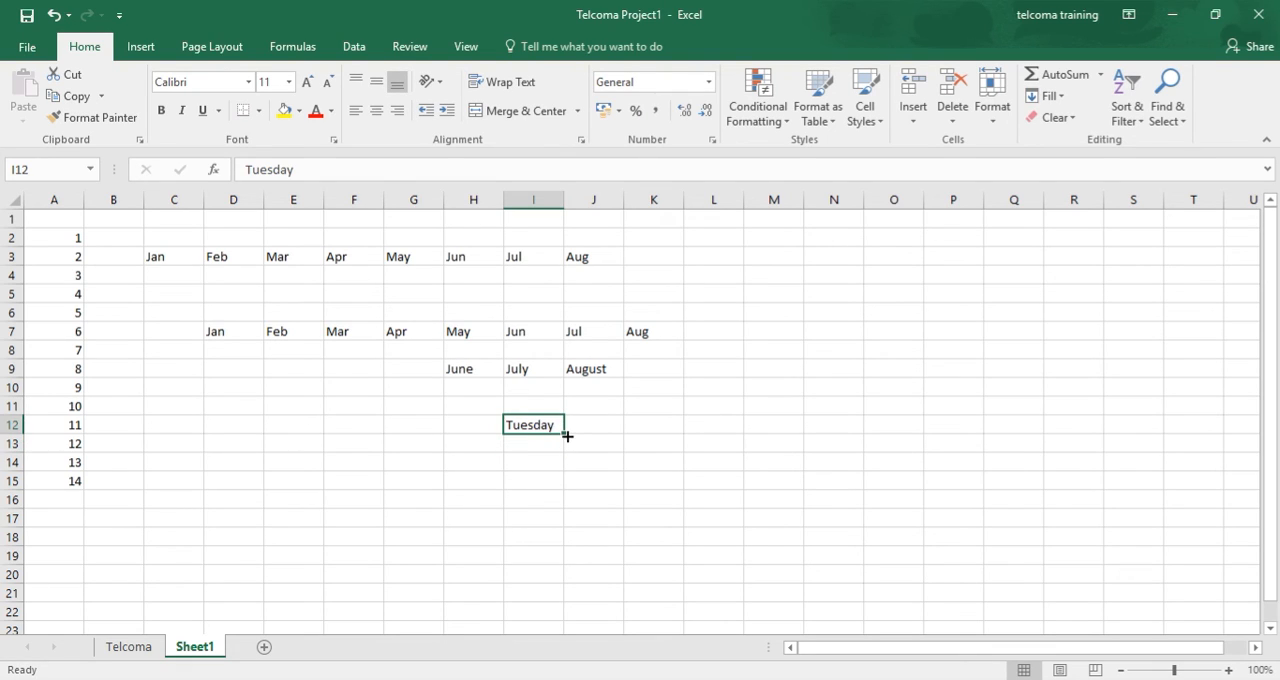
drag(567, 436, 792, 397)
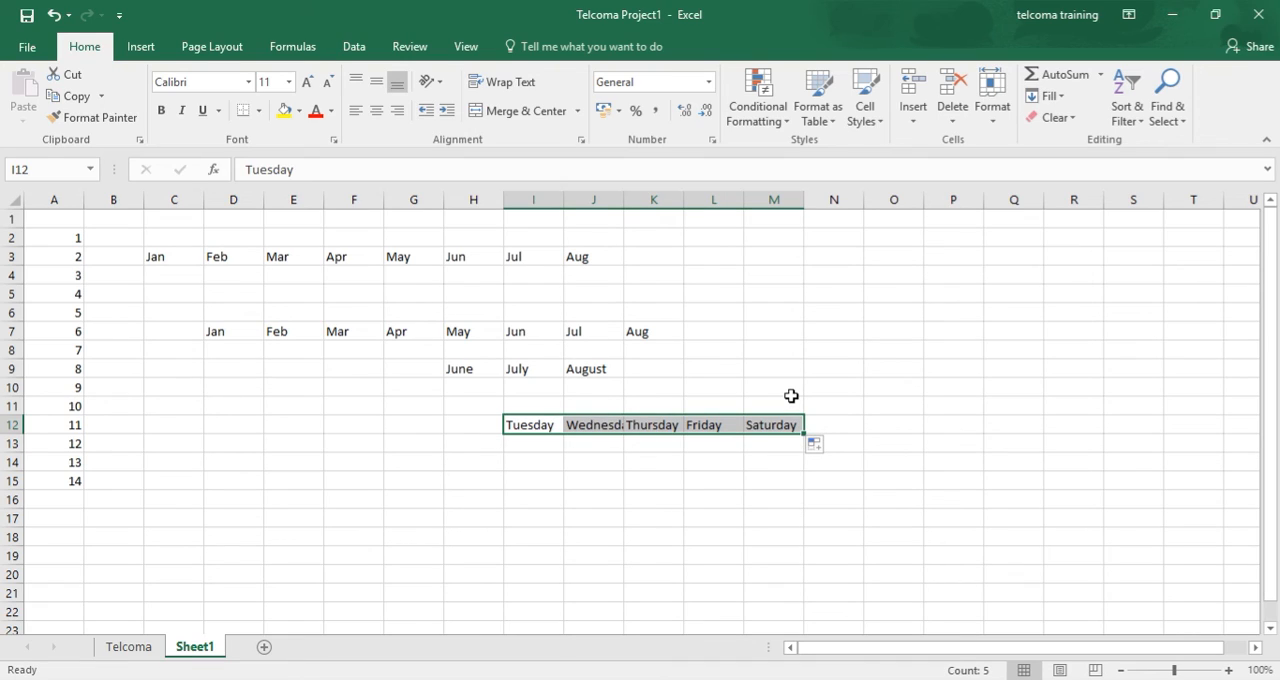
click(596, 470)
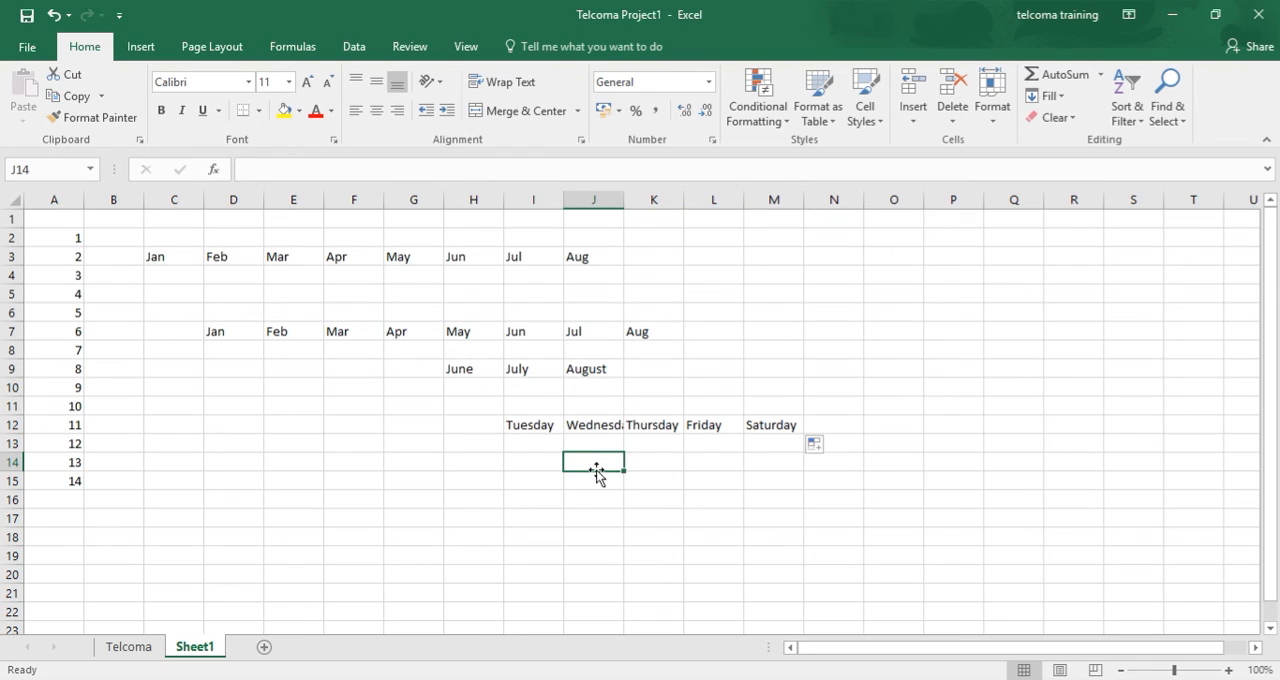
- Enter the date 4/1/99 in cell J14 and AutoFill the dates across row 14 to N14
text(4/)
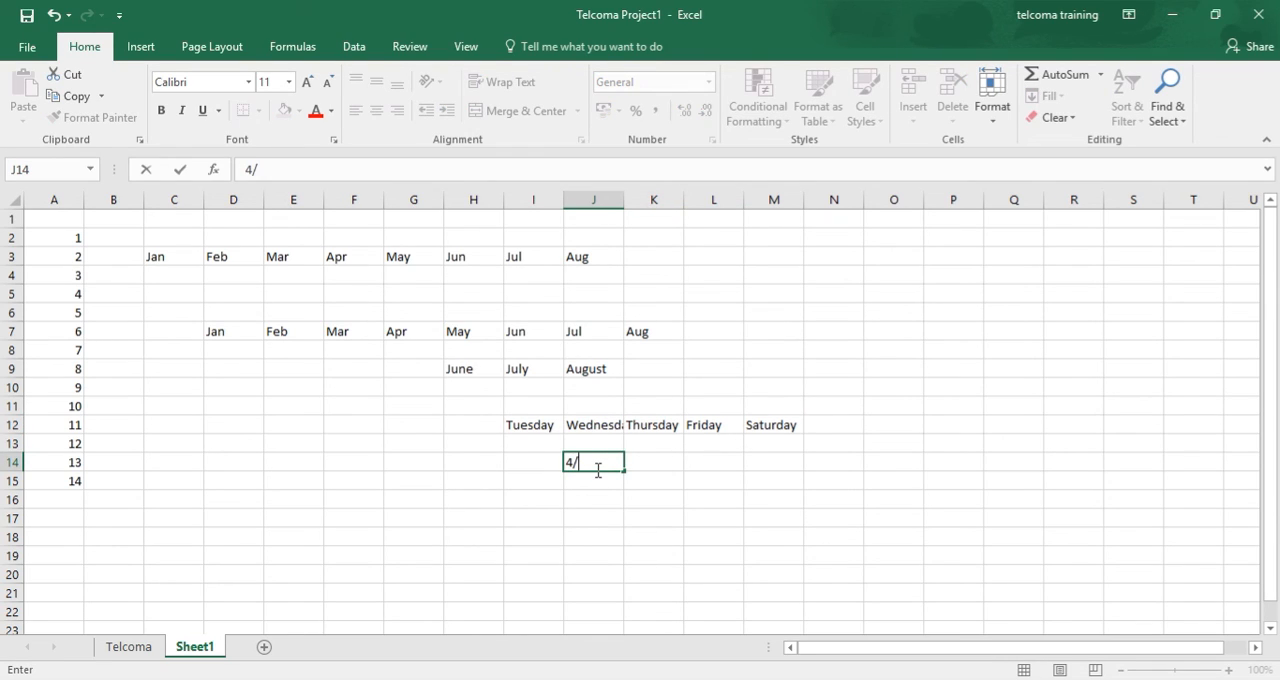
text(1/99)
click(599, 479)
click(608, 462)
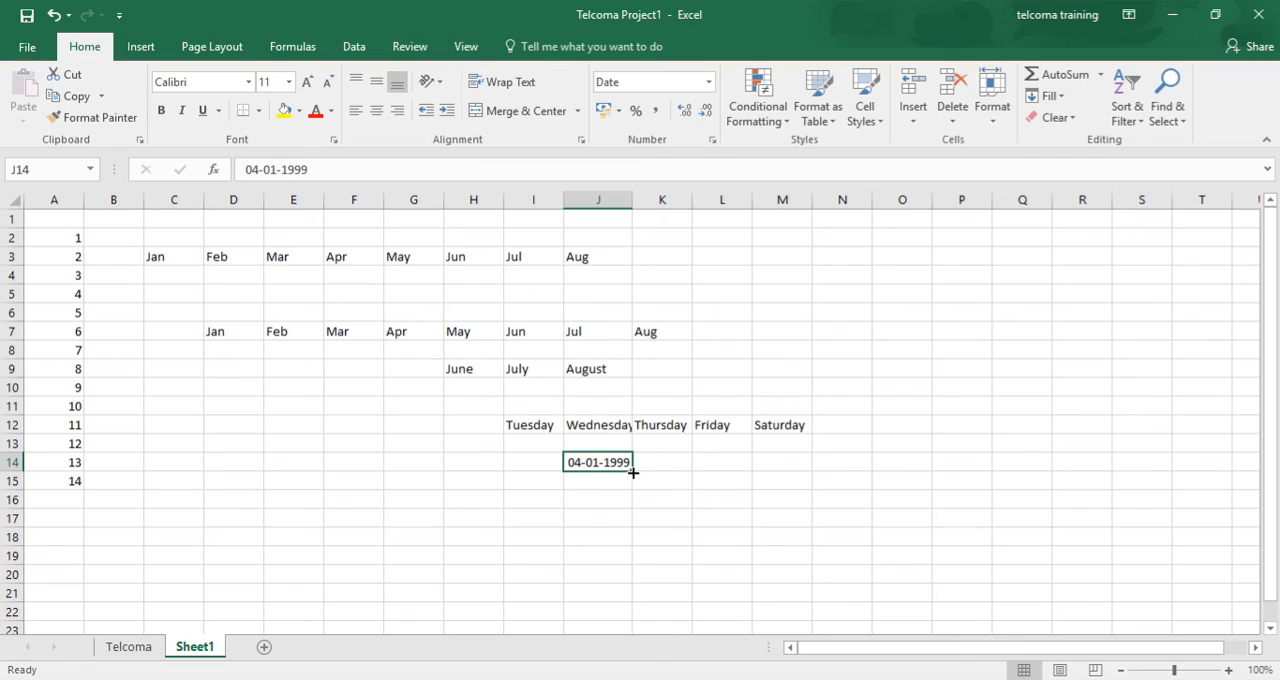
drag(633, 472, 863, 474)
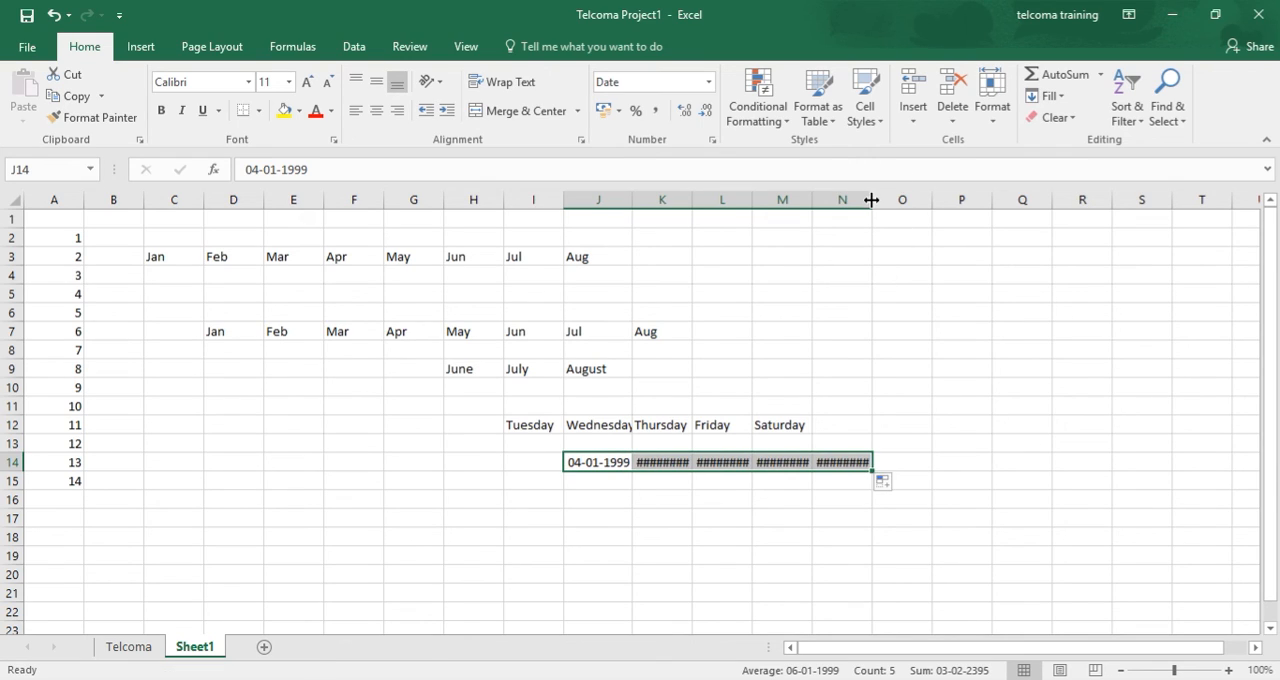
- Widen columns K, L, M and N so the filled dates in row 14 fit
drag(872, 200, 950, 200)
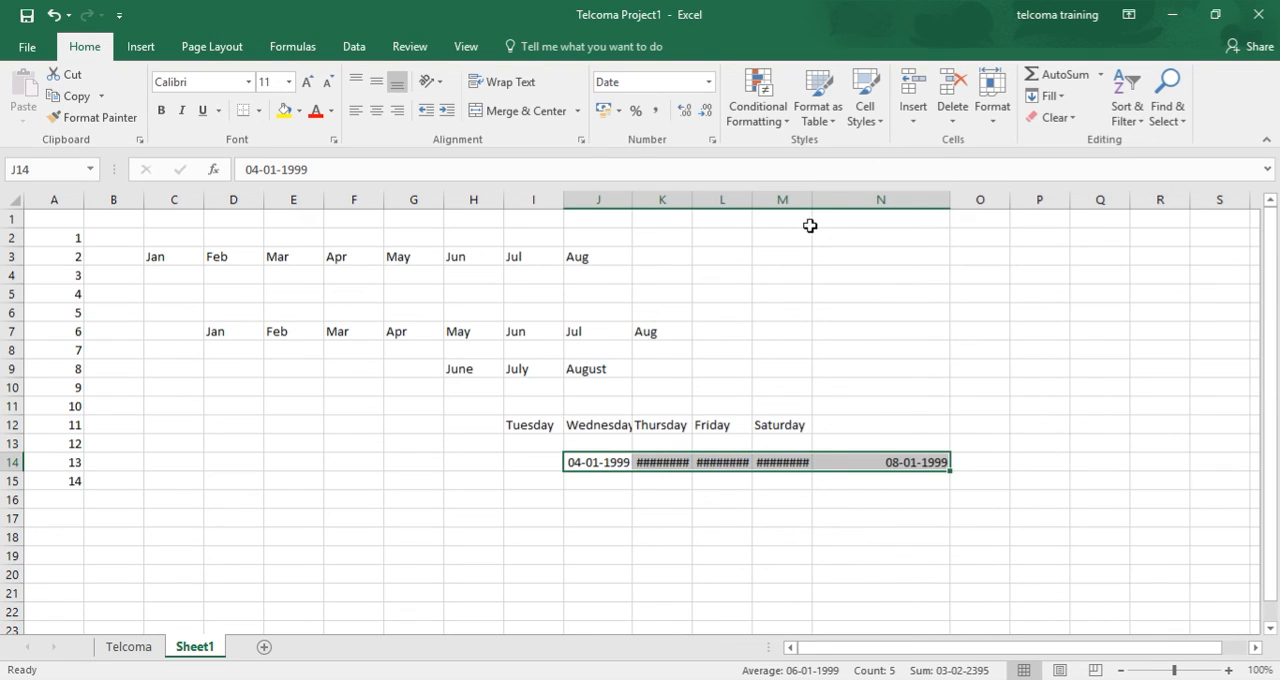
drag(812, 200, 843, 200)
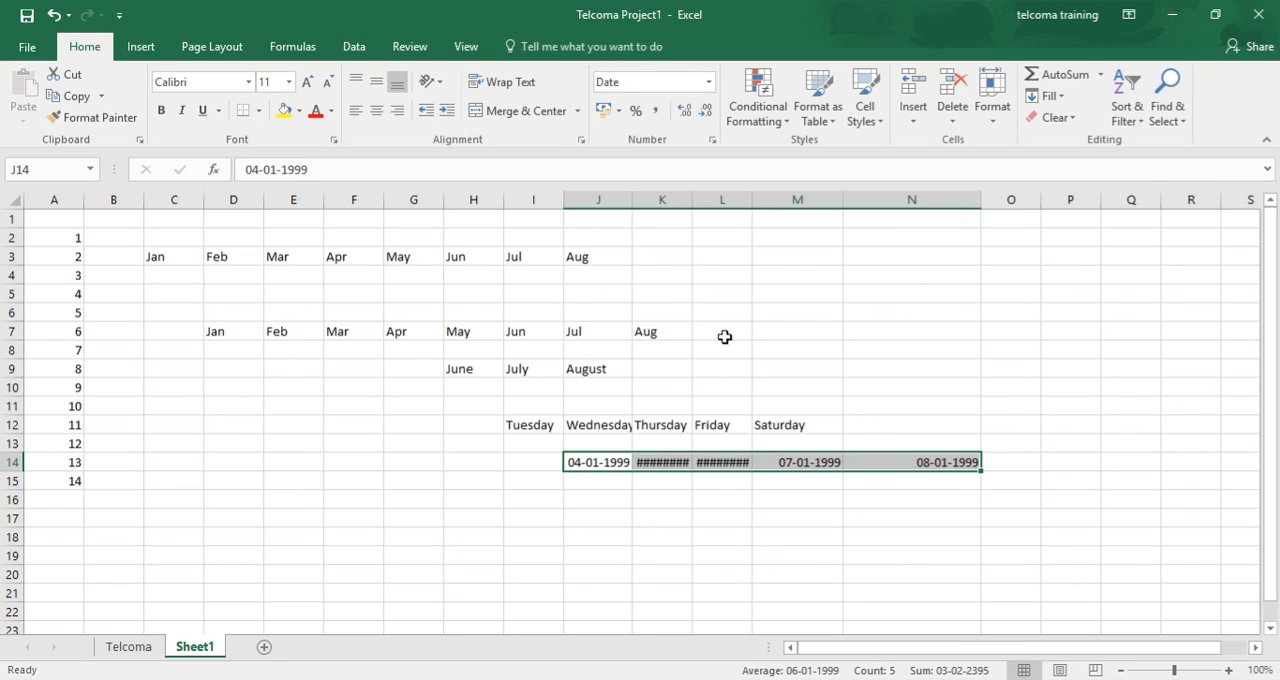
drag(752, 200, 778, 202)
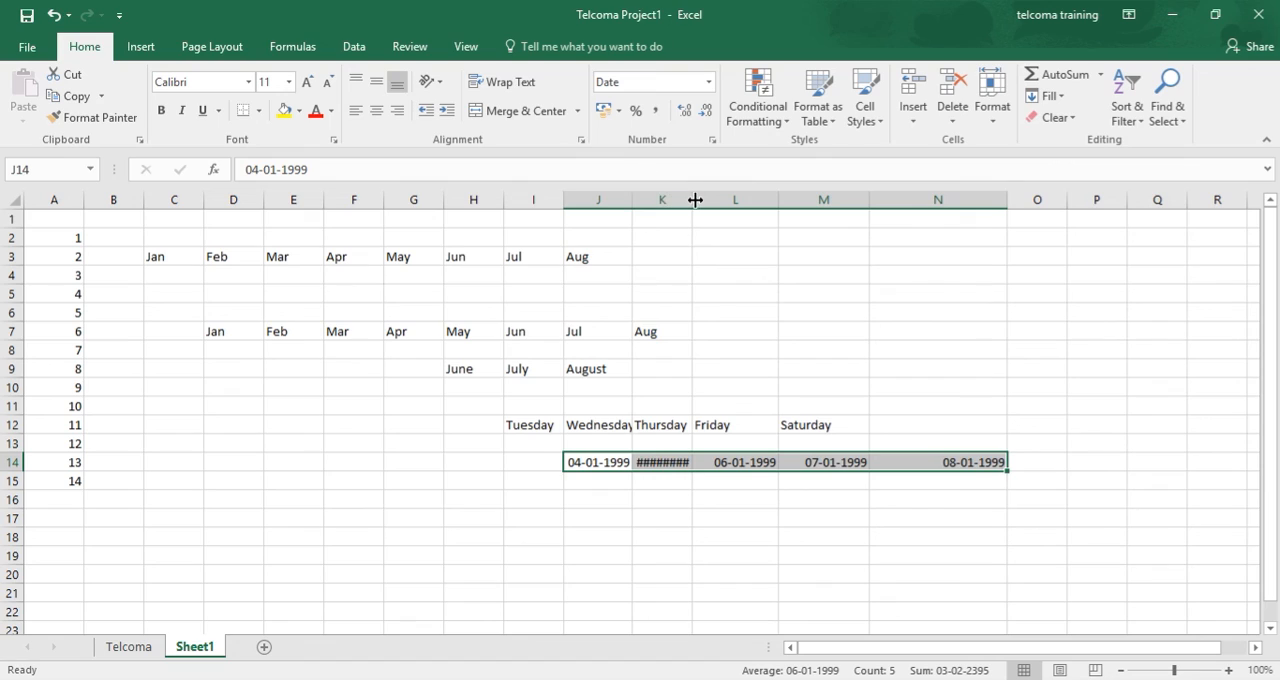
drag(691, 201, 718, 208)
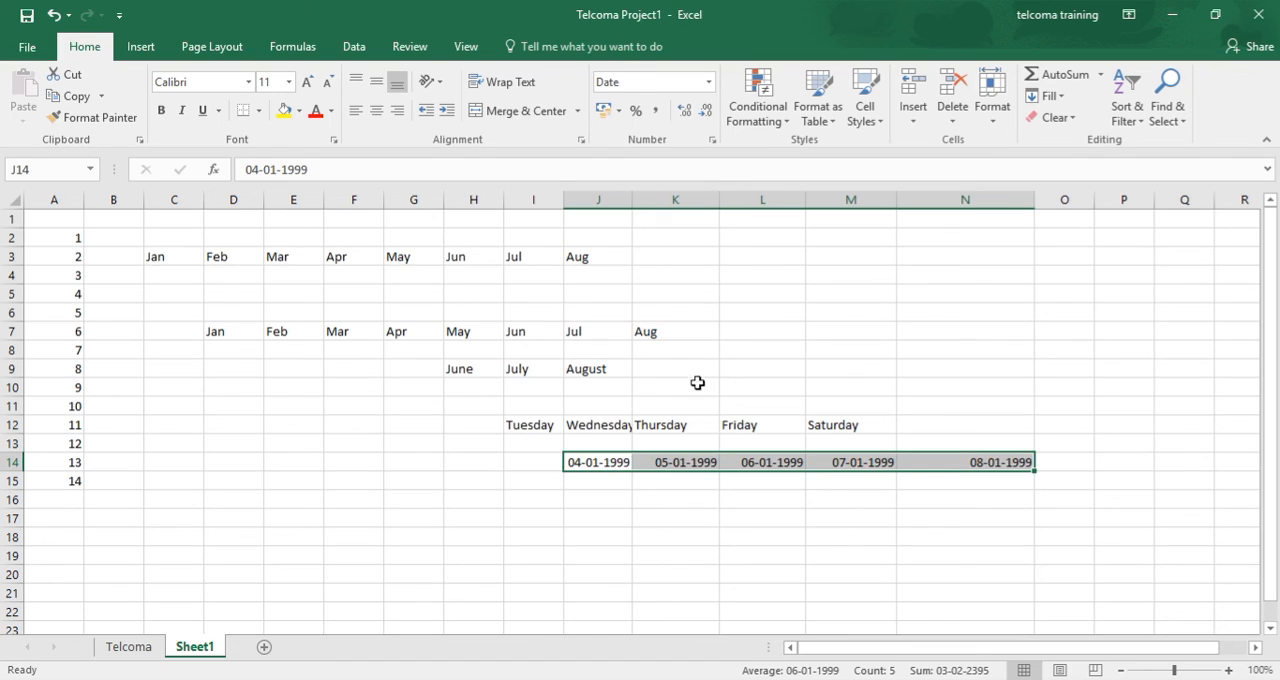
- Enter Q2 in cell J17 and AutoFill the quarters across to Q4 in L17
click(598, 518)
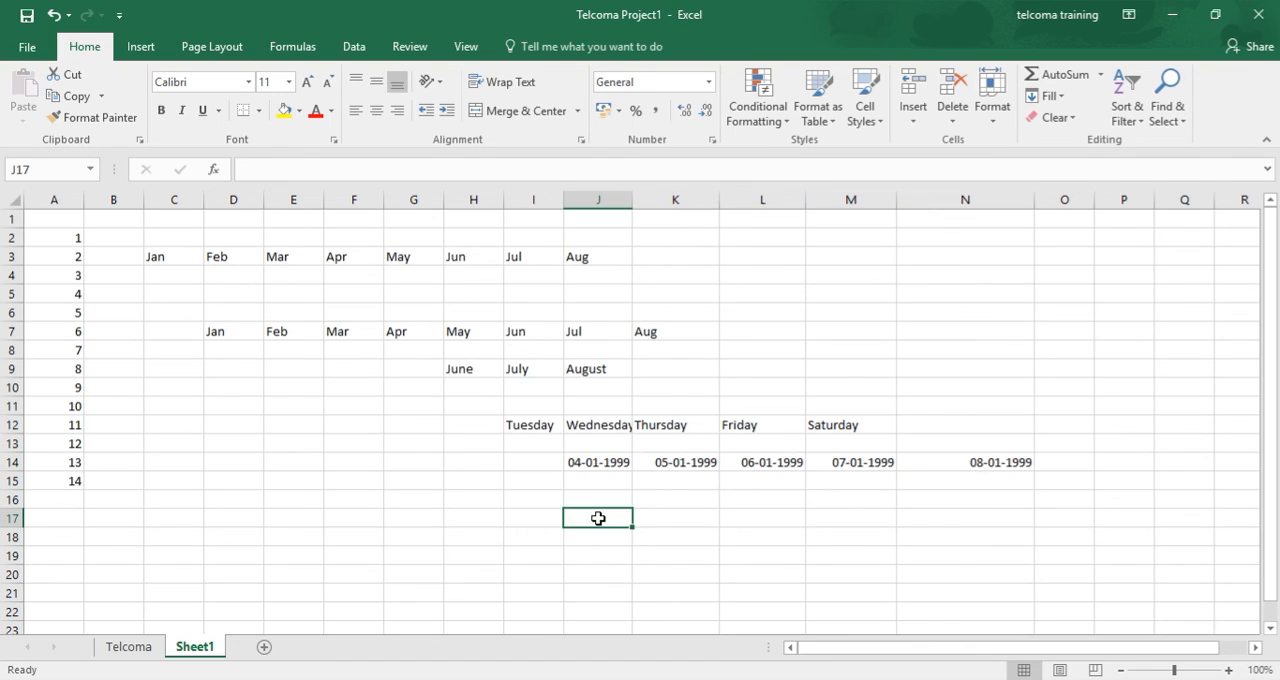
text(Q2)
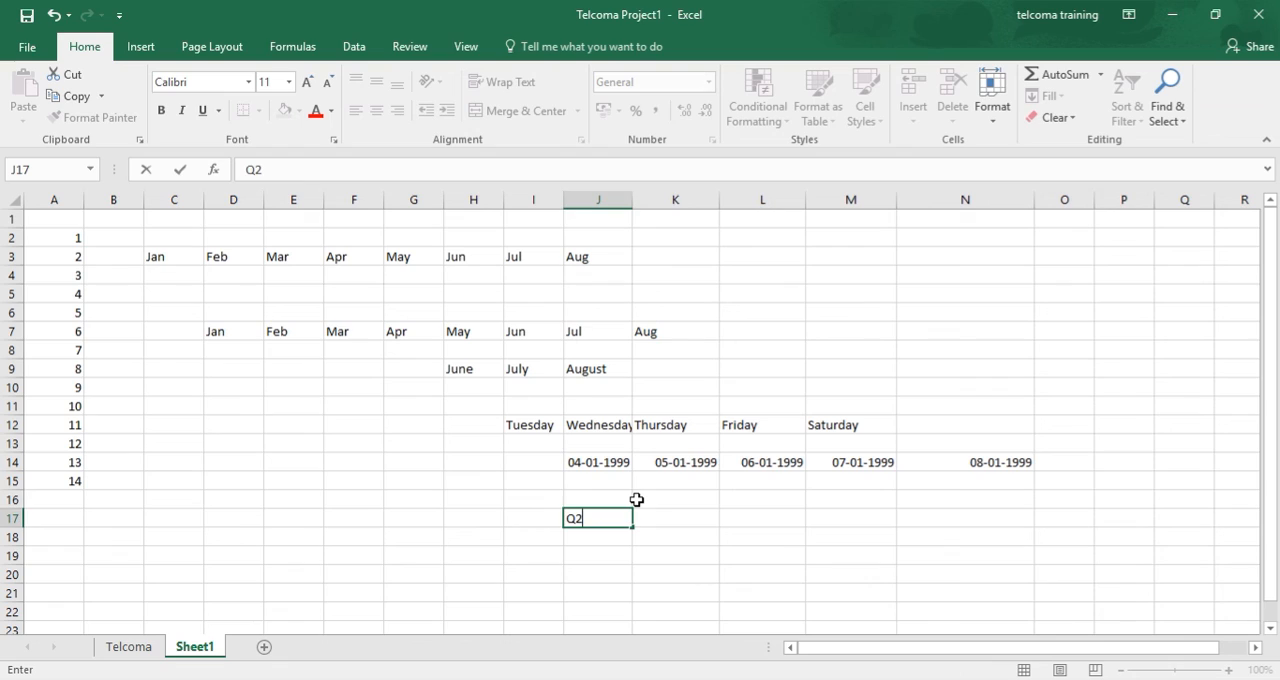
click(637, 500)
click(622, 518)
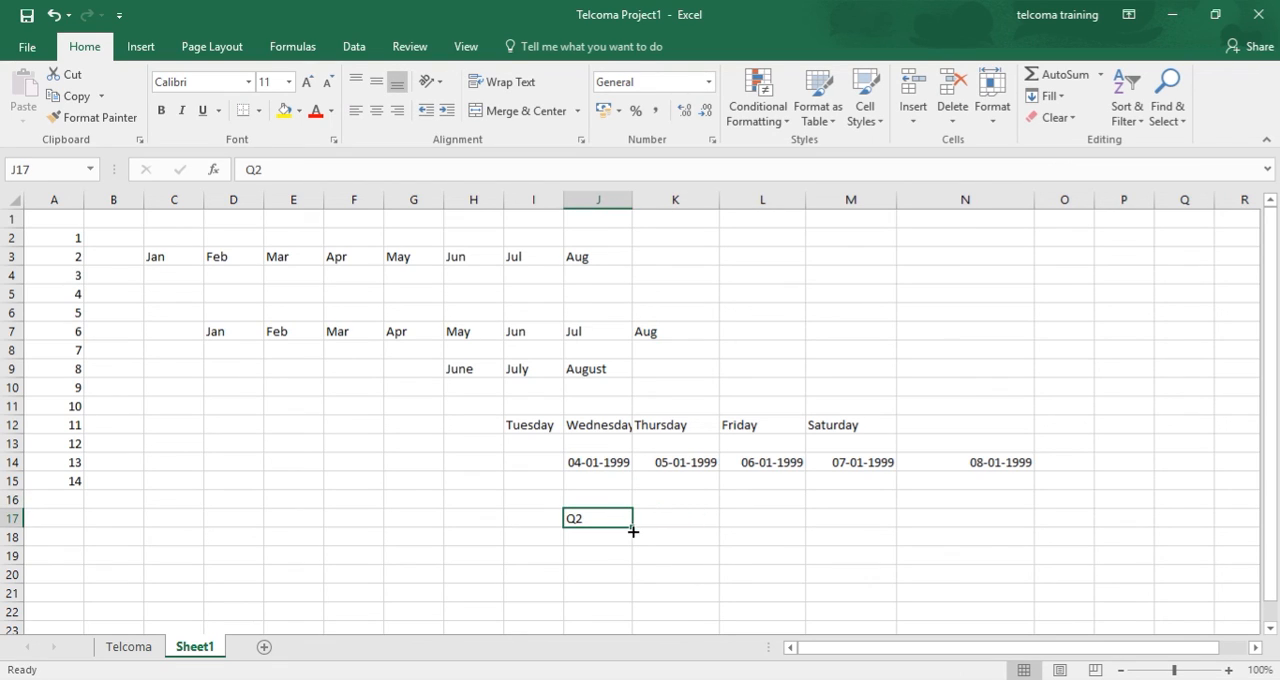
drag(633, 530, 811, 557)
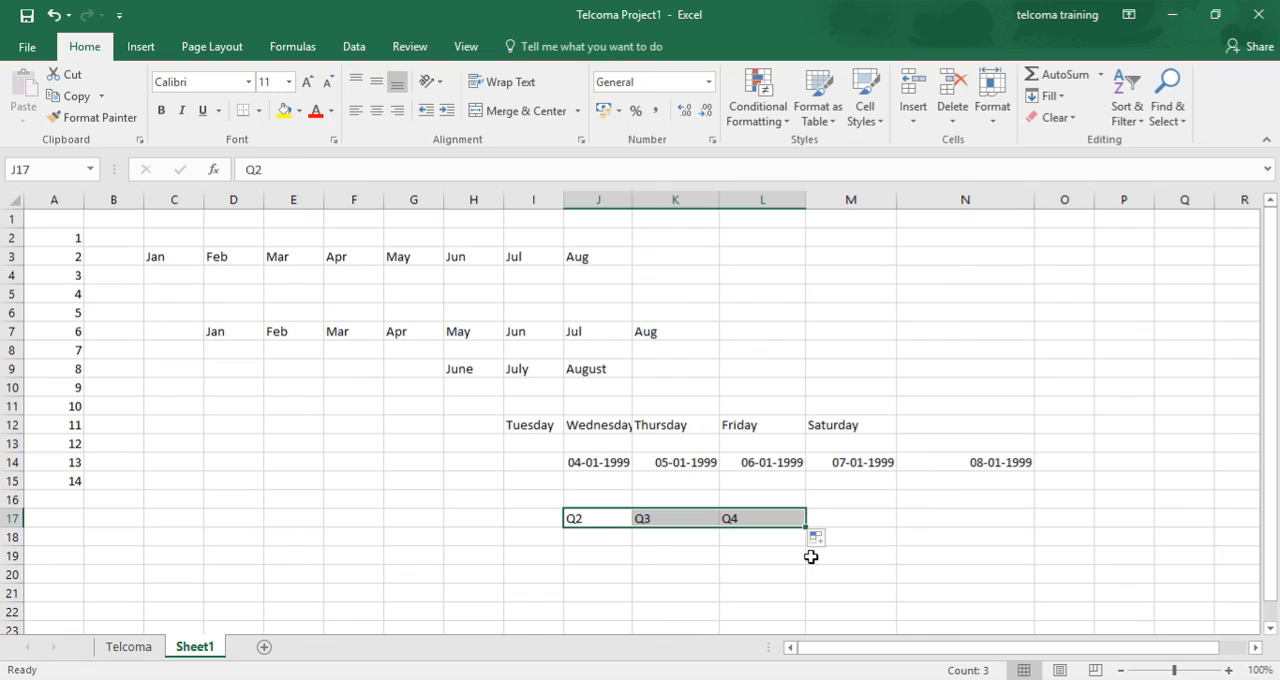
- Enter the time 8:09 in cell J19 and AutoFill hourly times across to 10:09 in L19
click(600, 557)
text(8)
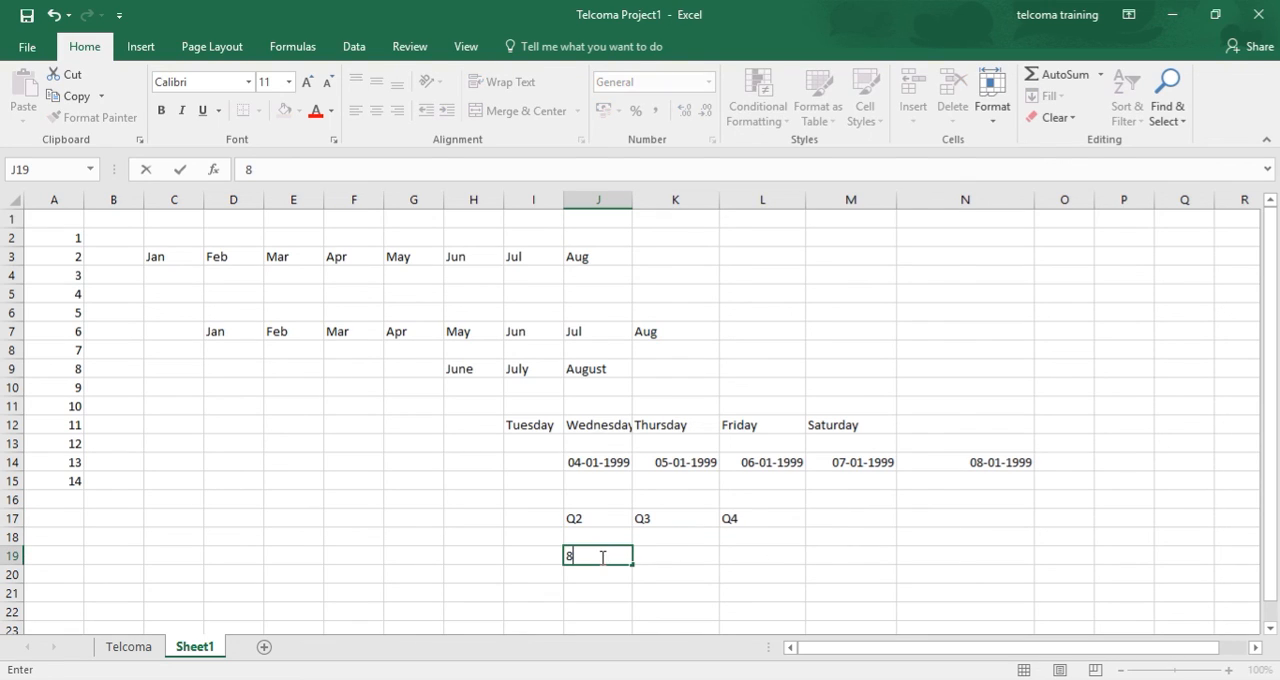
text(:09)
click(653, 558)
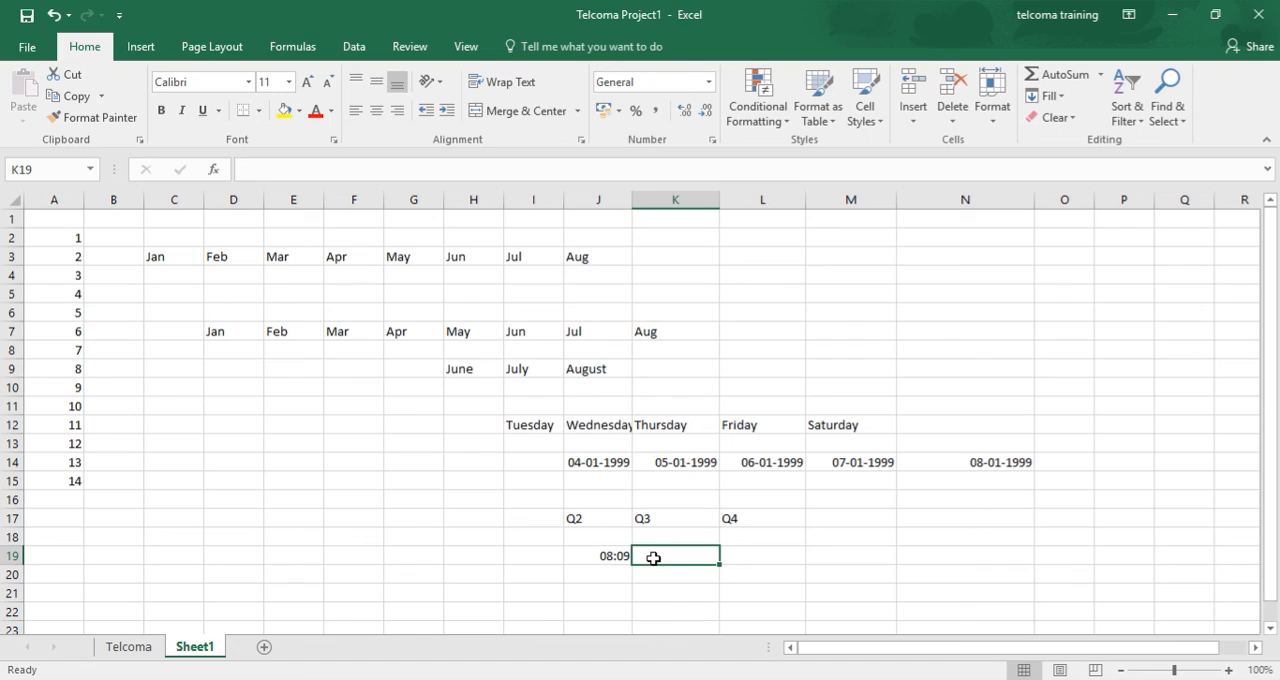
drag(719, 565, 826, 560)
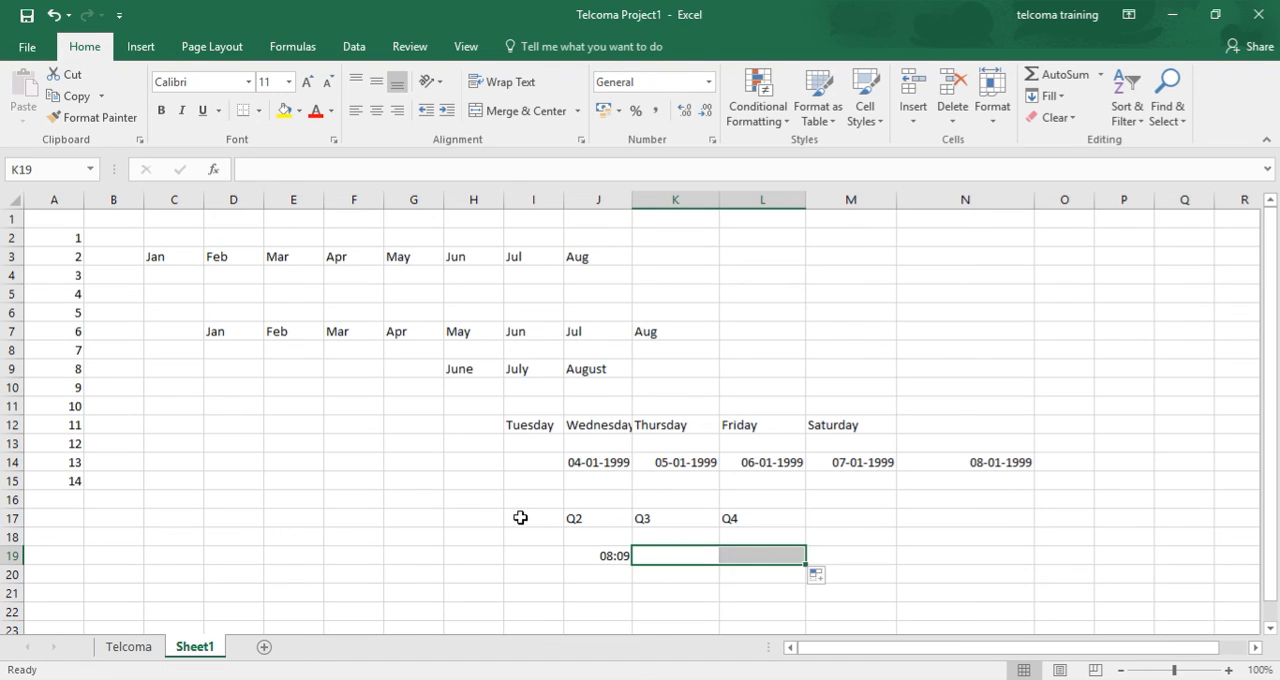
click(606, 557)
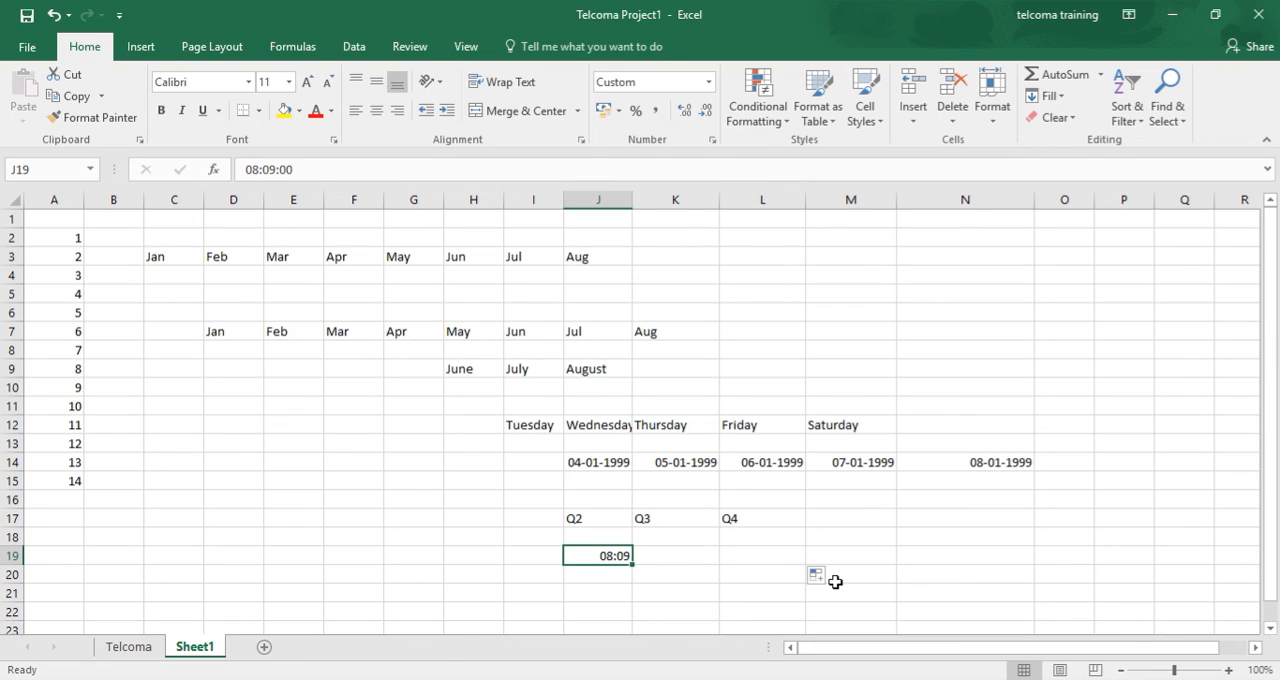
click(640, 555)
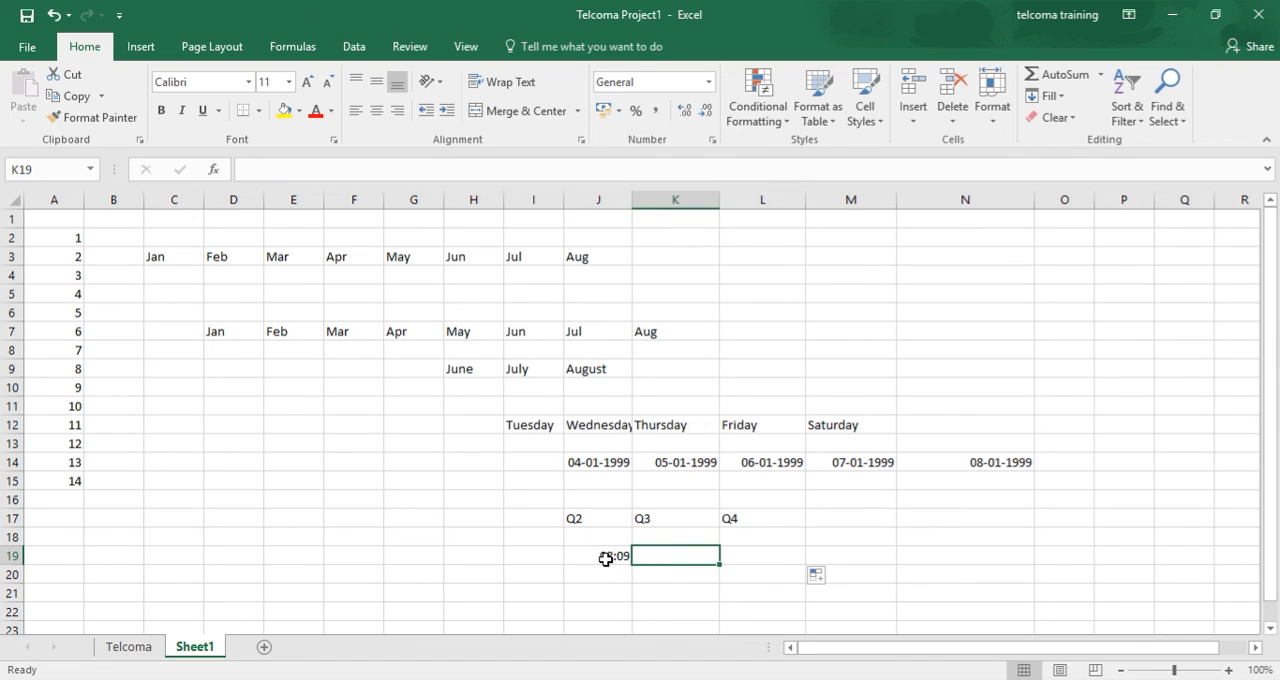
click(606, 556)
drag(632, 564, 825, 569)
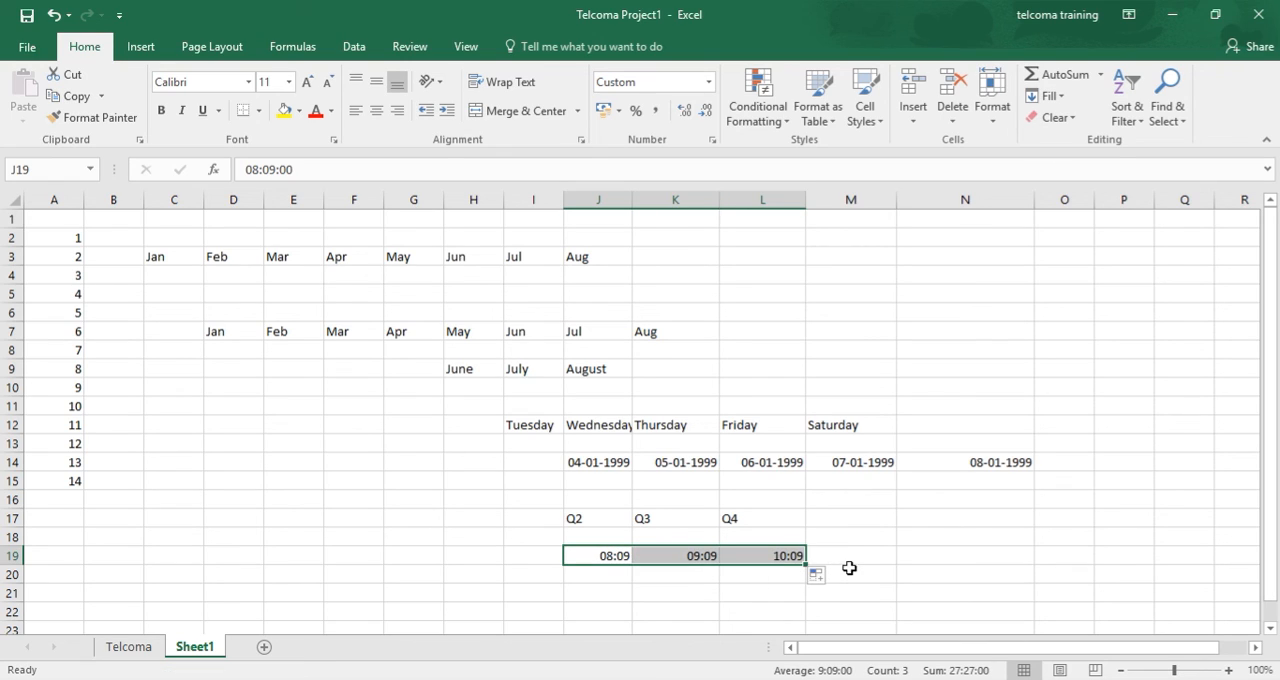